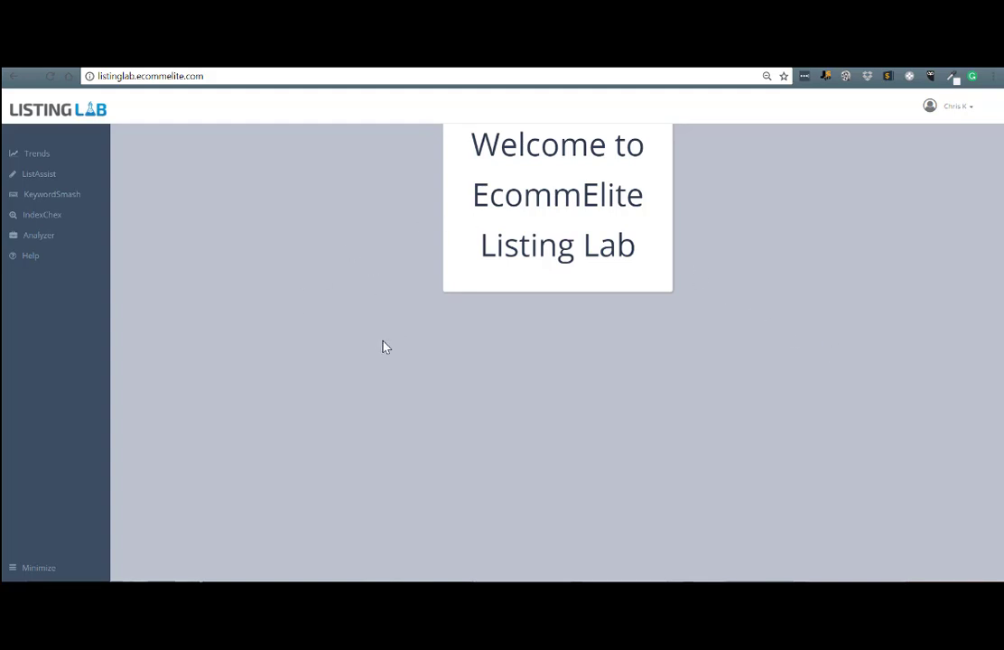
Open ListAssist in Listing Lab, and bring up the Keyword Finder at stats.ecommelite.com/keywordFinder
{"action": "left_click", "coordinate": [42, 175]}
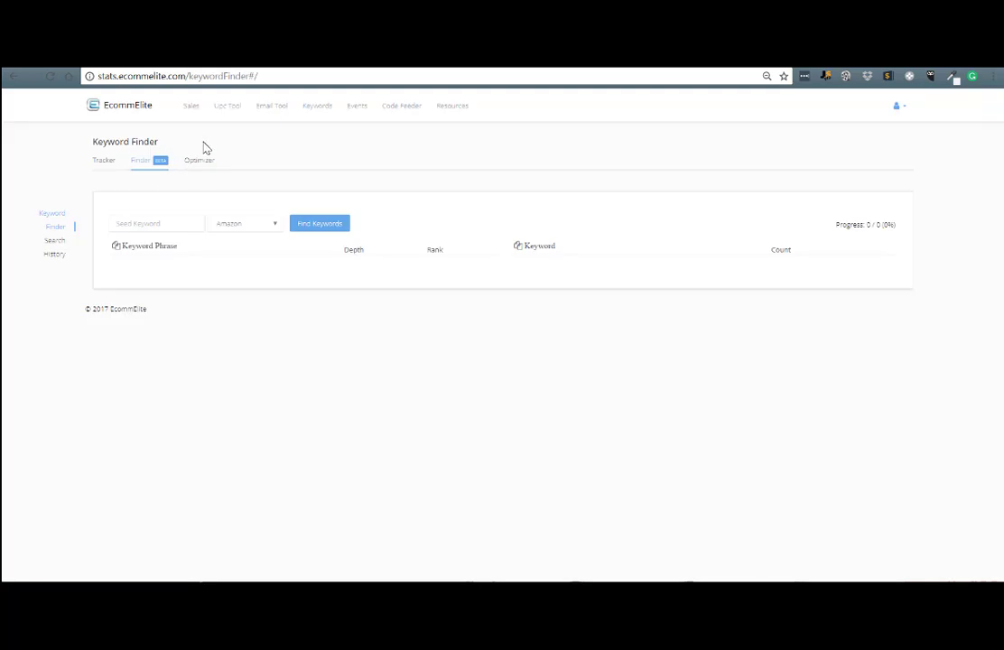
{"action": "left_click", "coordinate": [259, 78]}
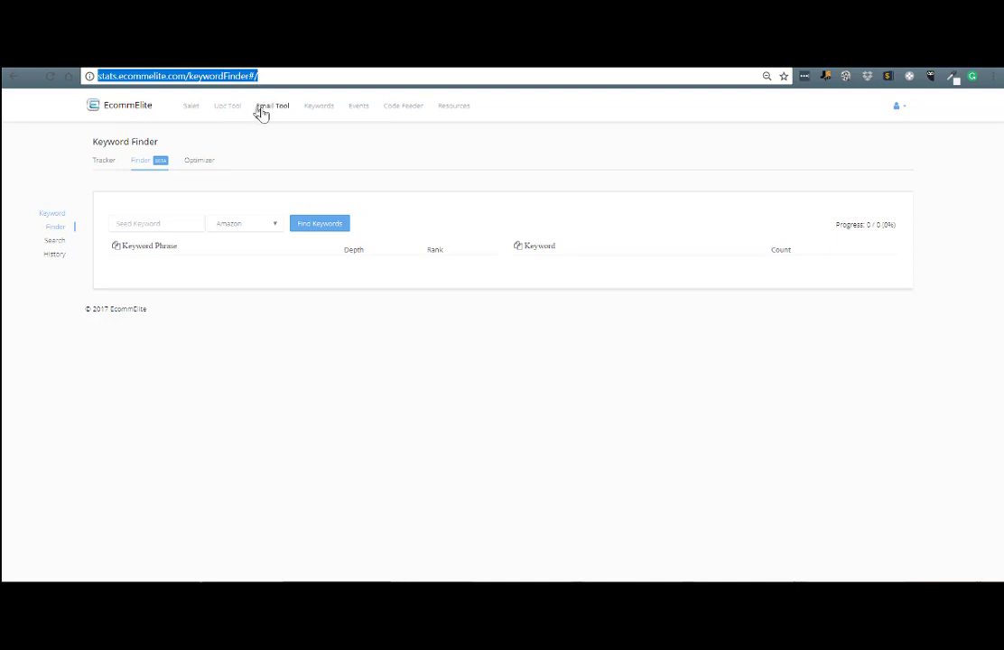
{"action": "left_click", "coordinate": [137, 165]}
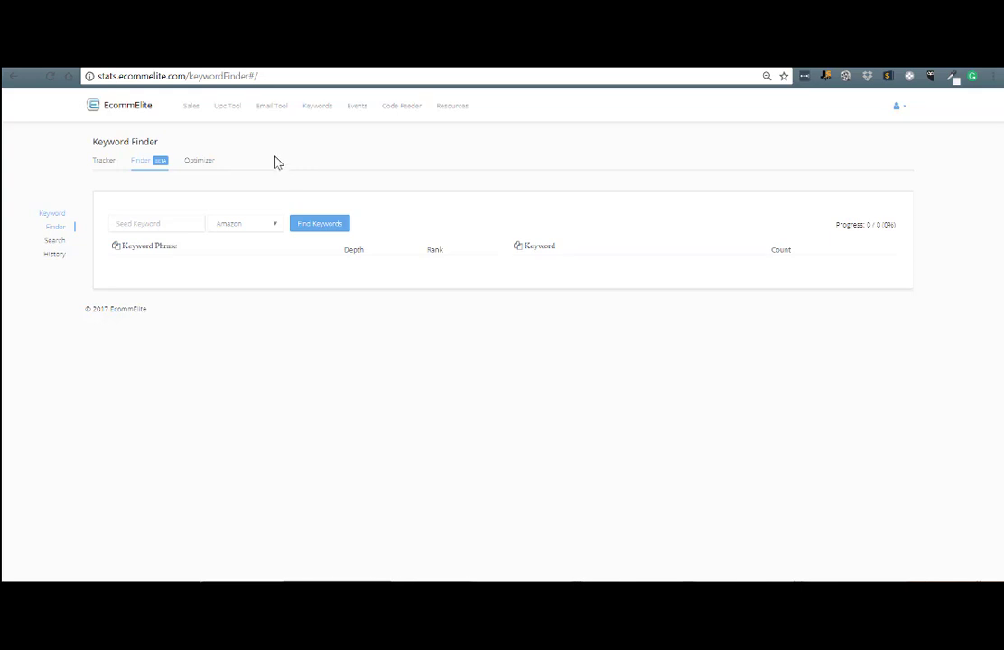
Run a keyword search on Amazon with the seed keyword "rolling pin"
{"action": "left_click", "coordinate": [145, 226]}
{"action": "type", "text": "rolling pin"}
{"action": "left_click", "coordinate": [272, 225]}
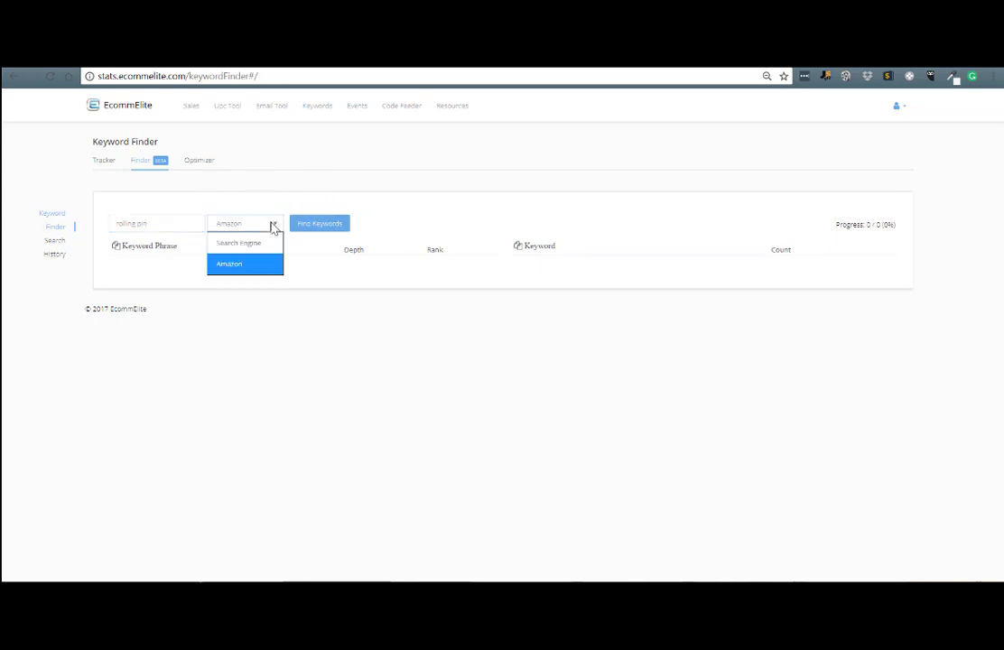
{"action": "left_click", "coordinate": [239, 262]}
{"action": "left_click", "coordinate": [316, 224]}
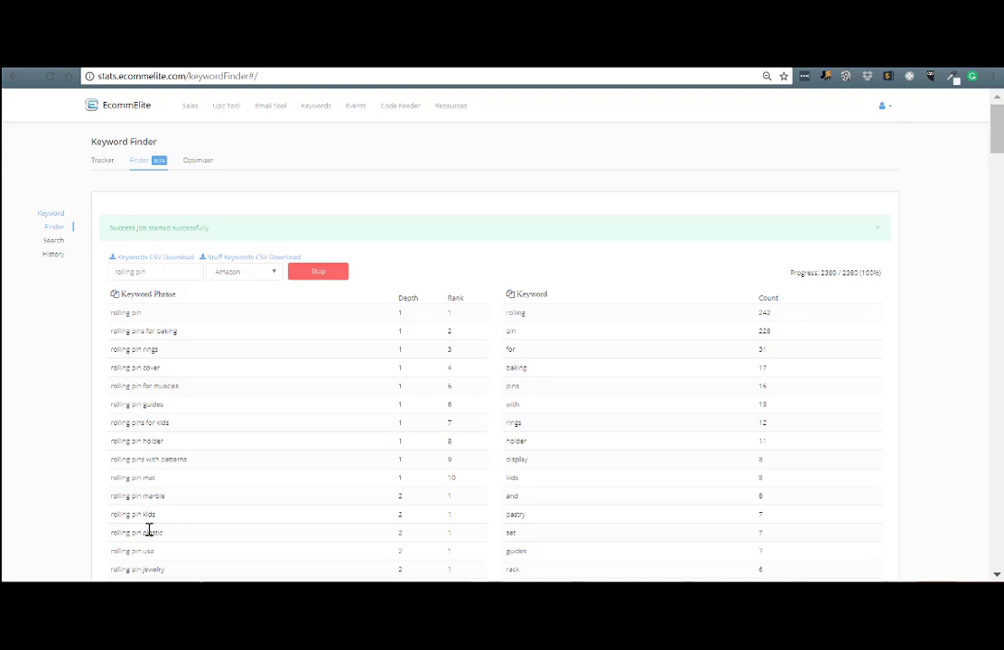
Look through the whole list of rolling pin keyword phrases with their depth and rank
{"action": "scroll", "coordinate": [149, 528], "scroll_direction": "down", "scroll_amount": 5}
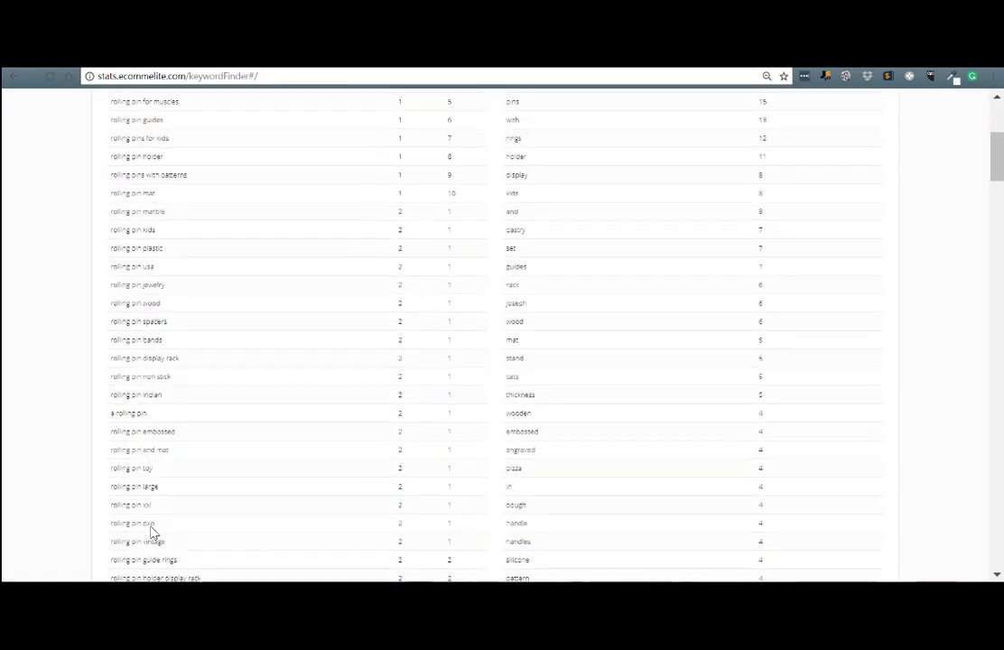
{"action": "scroll", "coordinate": [151, 531], "scroll_direction": "down", "scroll_amount": 2}
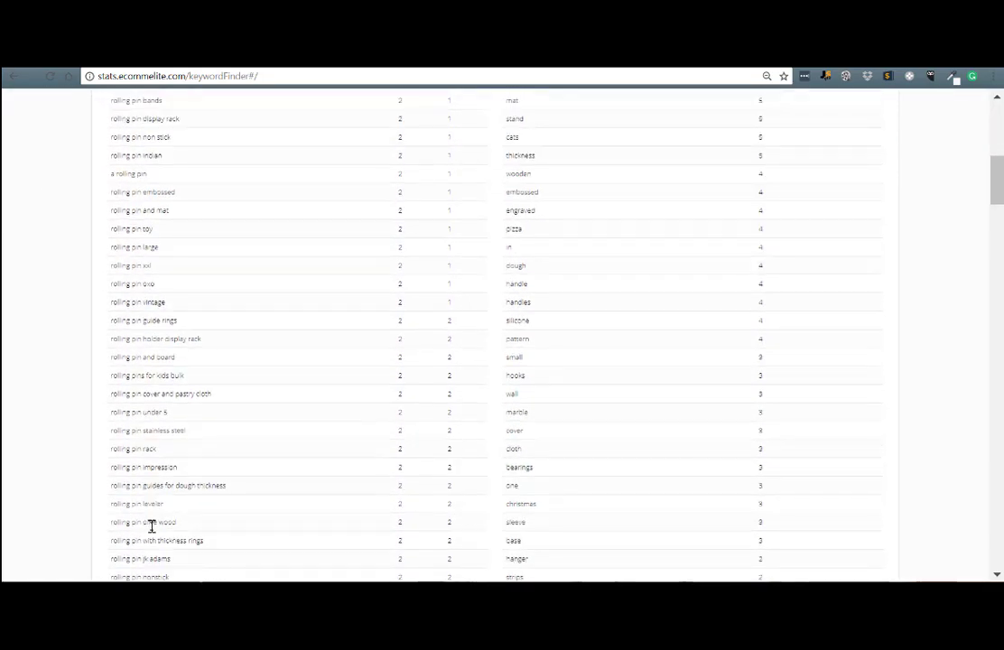
{"action": "scroll", "coordinate": [151, 526], "scroll_direction": "up", "scroll_amount": 8}
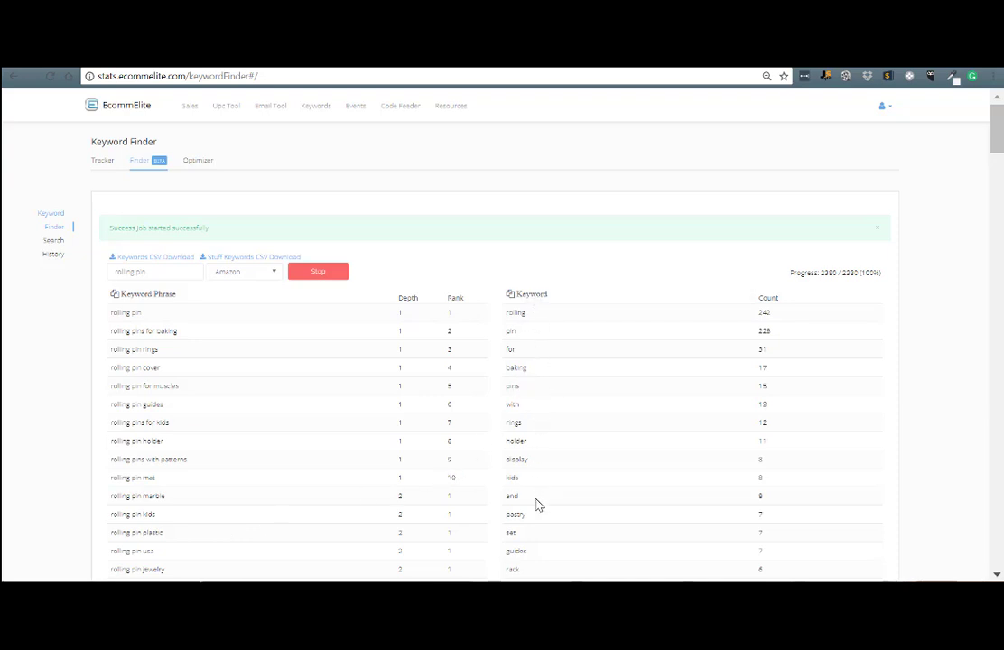
{"action": "scroll", "coordinate": [537, 504], "scroll_direction": "down", "scroll_amount": 3}
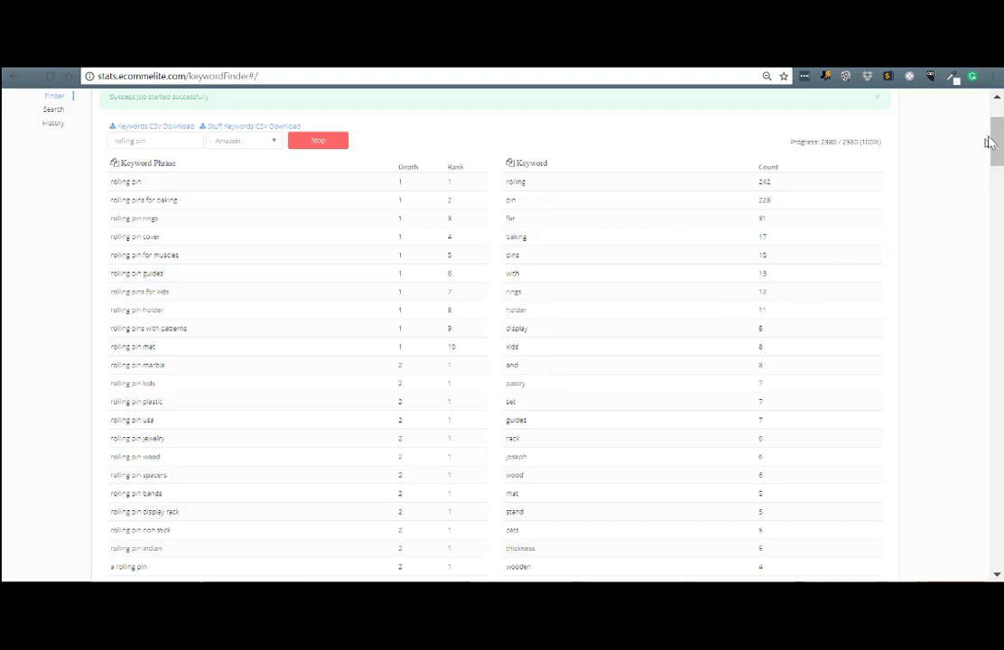
{"action": "left_click_drag", "start_coordinate": [994, 147], "coordinate": [996, 479]}
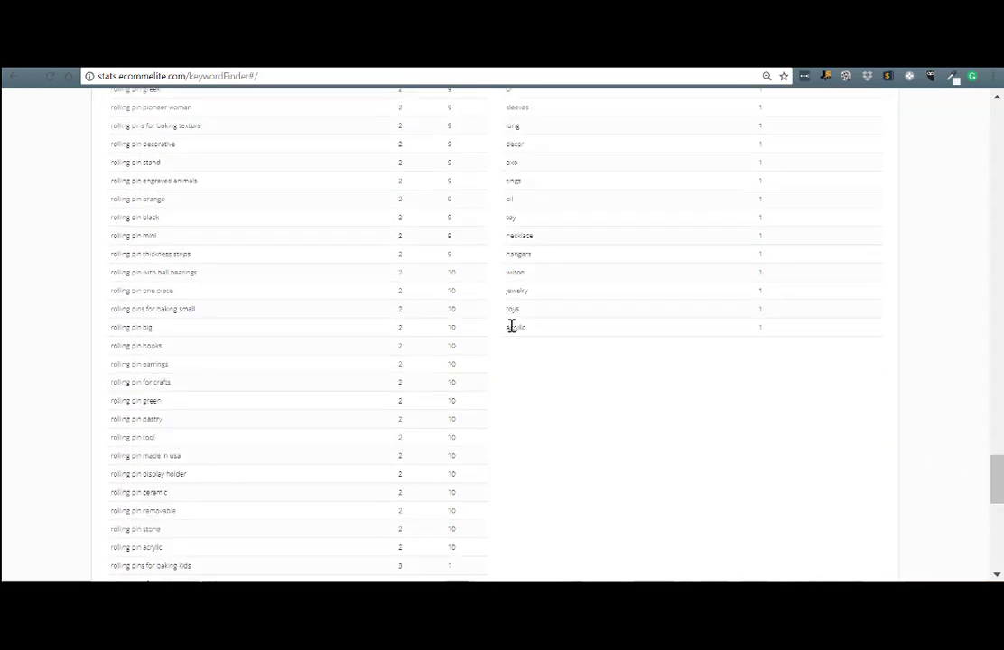
{"action": "scroll", "coordinate": [359, 376], "scroll_direction": "down", "scroll_amount": 6}
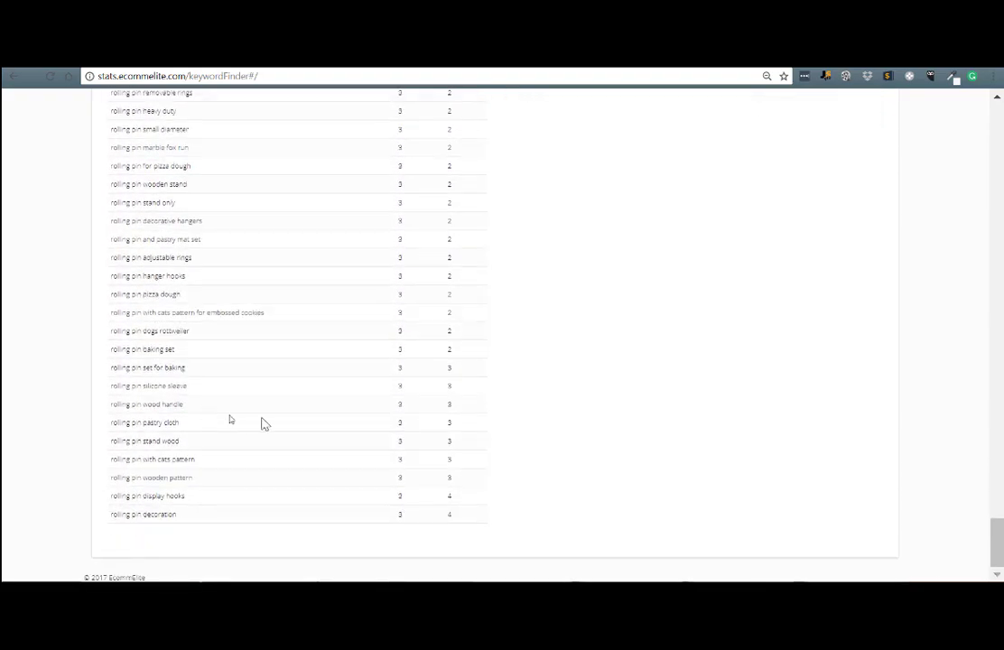
{"action": "left_click_drag", "start_coordinate": [996, 531], "coordinate": [997, 133]}
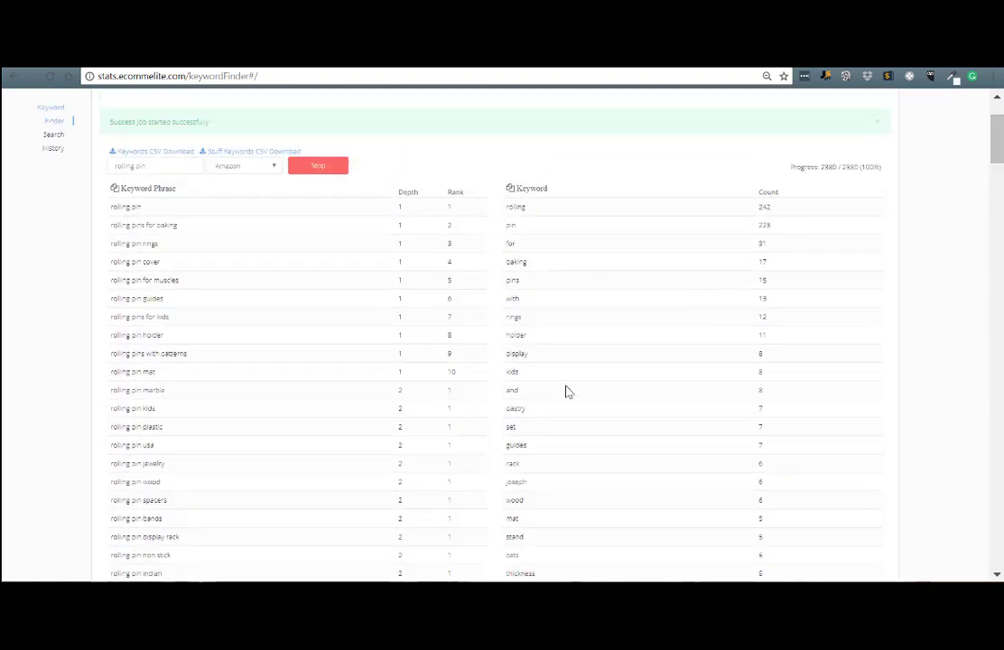
Examine the individual keywords and how often each one occurs in the rolling pin results
{"action": "scroll", "coordinate": [564, 392], "scroll_direction": "down", "scroll_amount": 3}
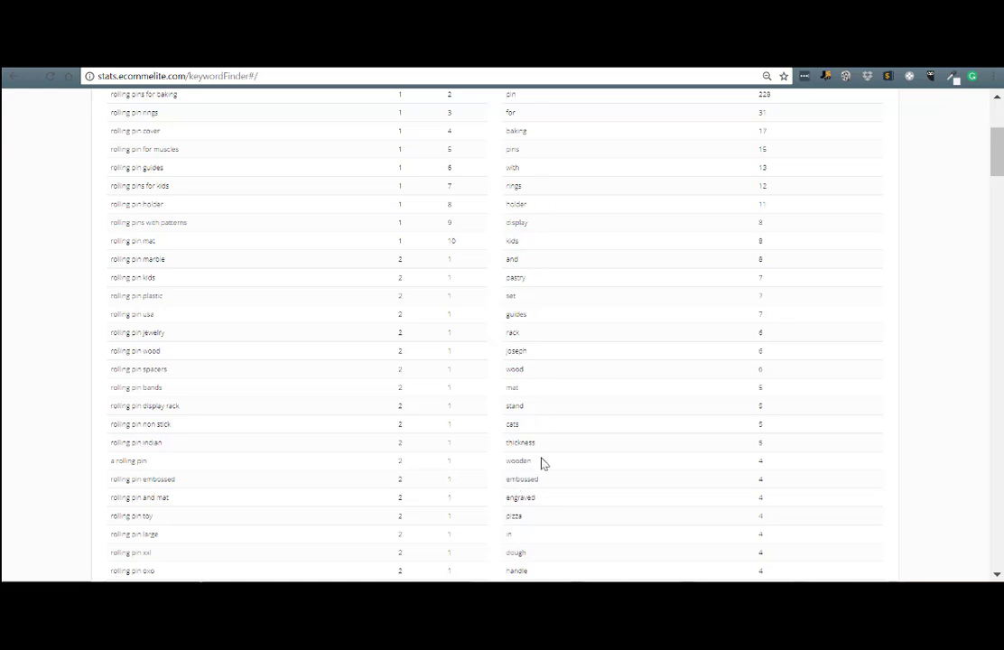
{"action": "scroll", "coordinate": [541, 451], "scroll_direction": "up", "scroll_amount": 4}
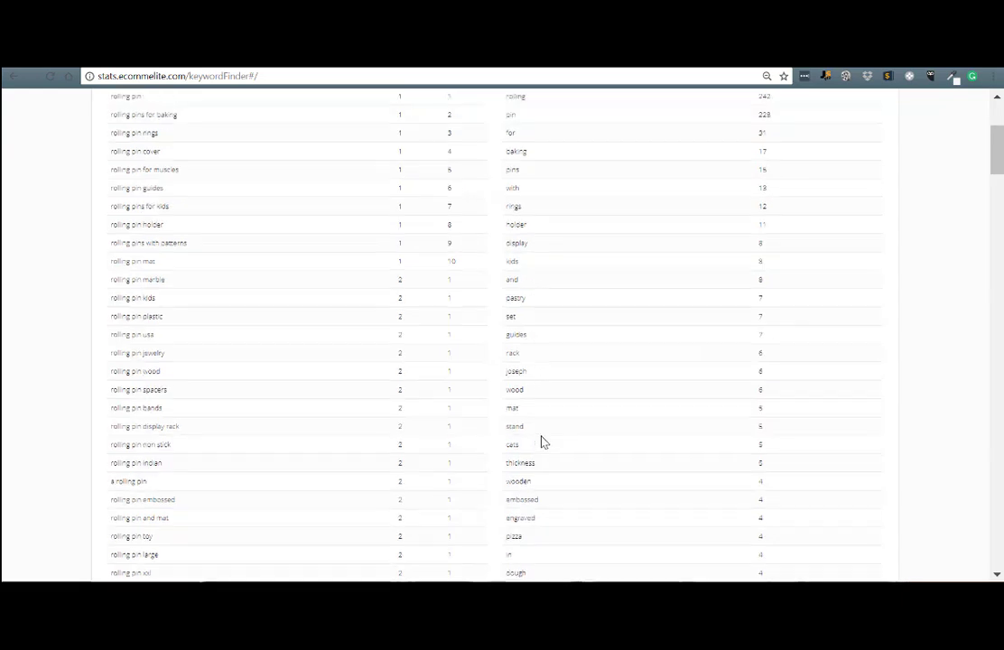
{"action": "scroll", "coordinate": [542, 443], "scroll_direction": "down", "scroll_amount": 1}
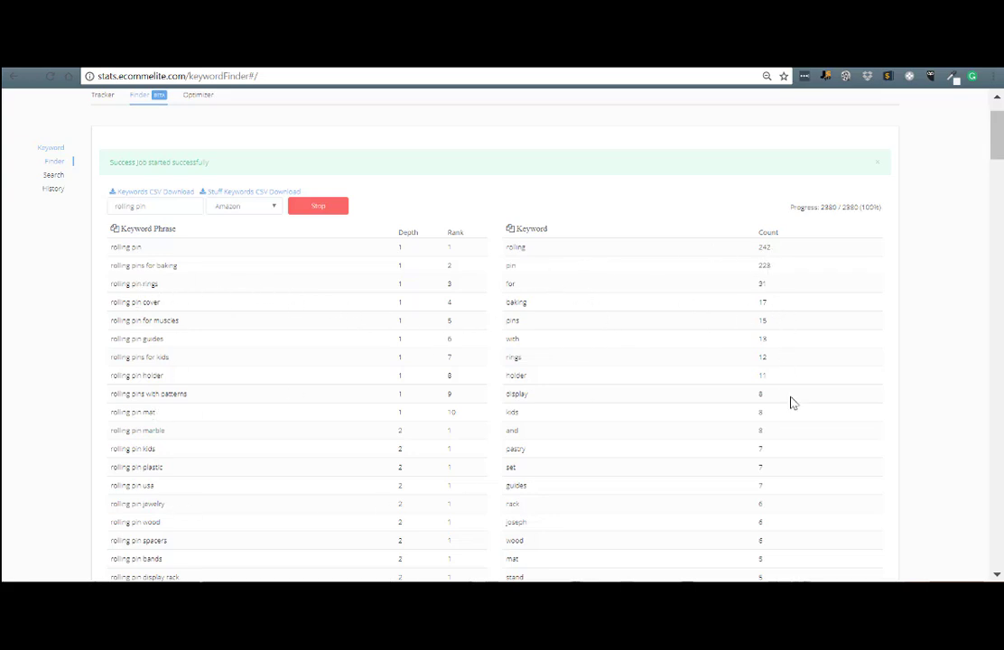
{"action": "scroll", "coordinate": [790, 403], "scroll_direction": "down", "scroll_amount": 1}
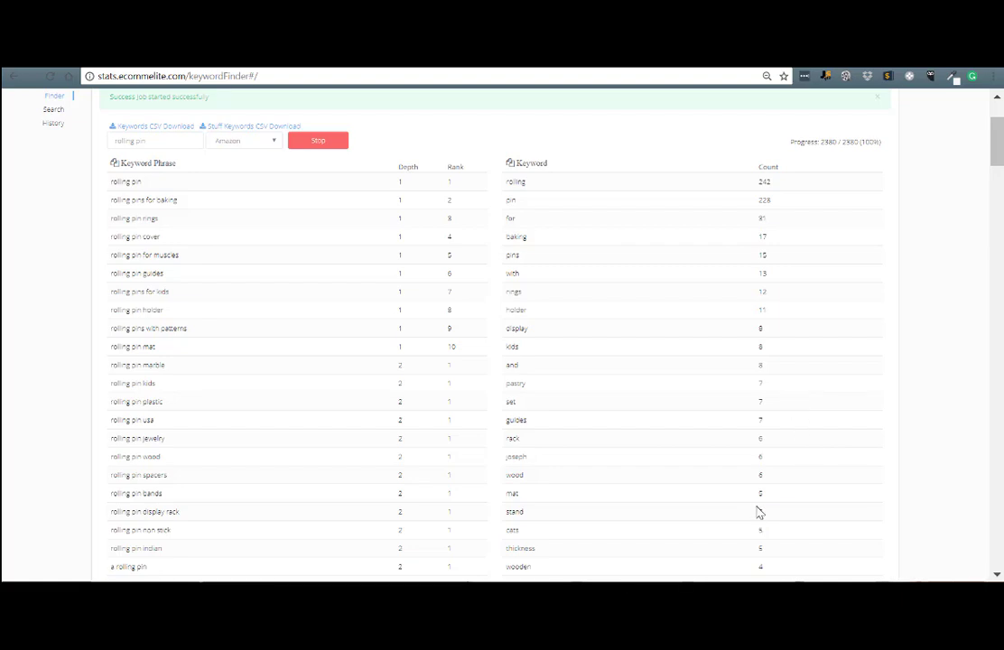
{"action": "scroll", "coordinate": [756, 511], "scroll_direction": "down", "scroll_amount": 1}
{"action": "scroll", "coordinate": [761, 532], "scroll_direction": "down", "scroll_amount": 1}
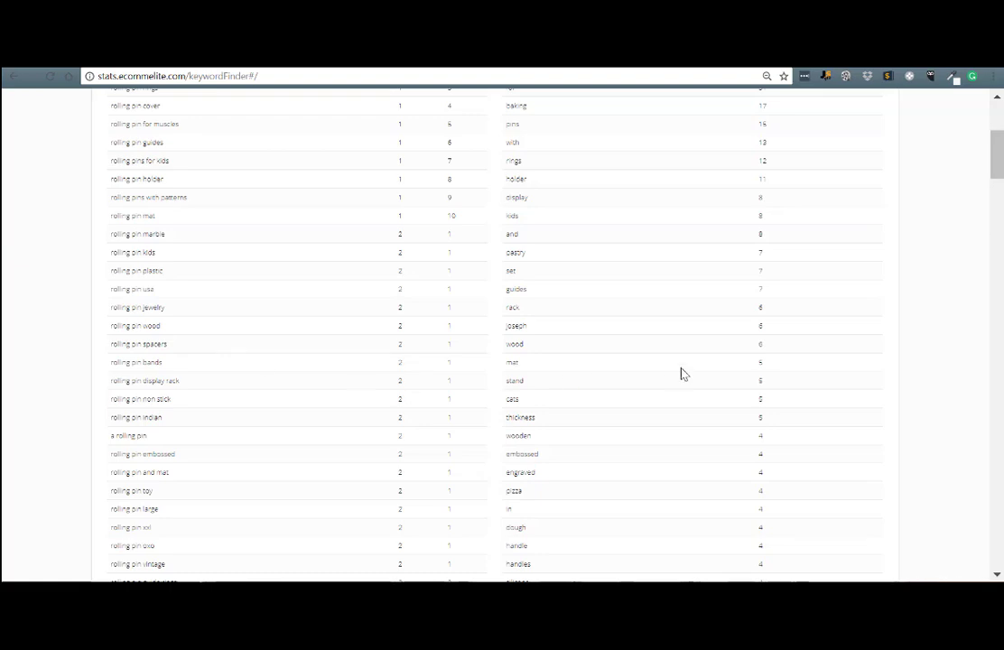
{"action": "scroll", "coordinate": [684, 374], "scroll_direction": "down", "scroll_amount": 3}
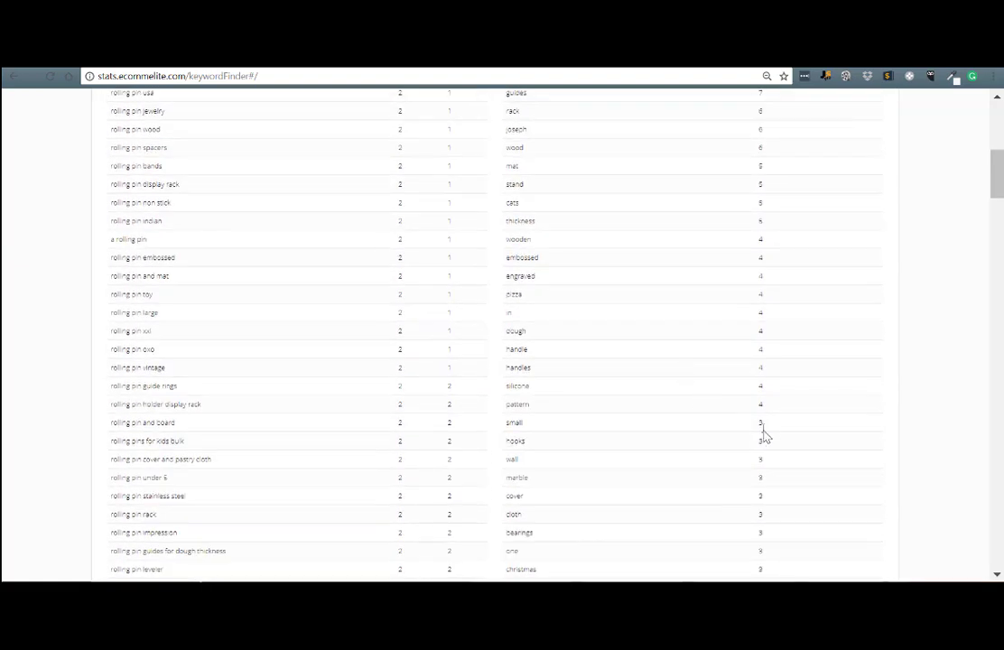
{"action": "scroll", "coordinate": [762, 433], "scroll_direction": "down", "scroll_amount": 3}
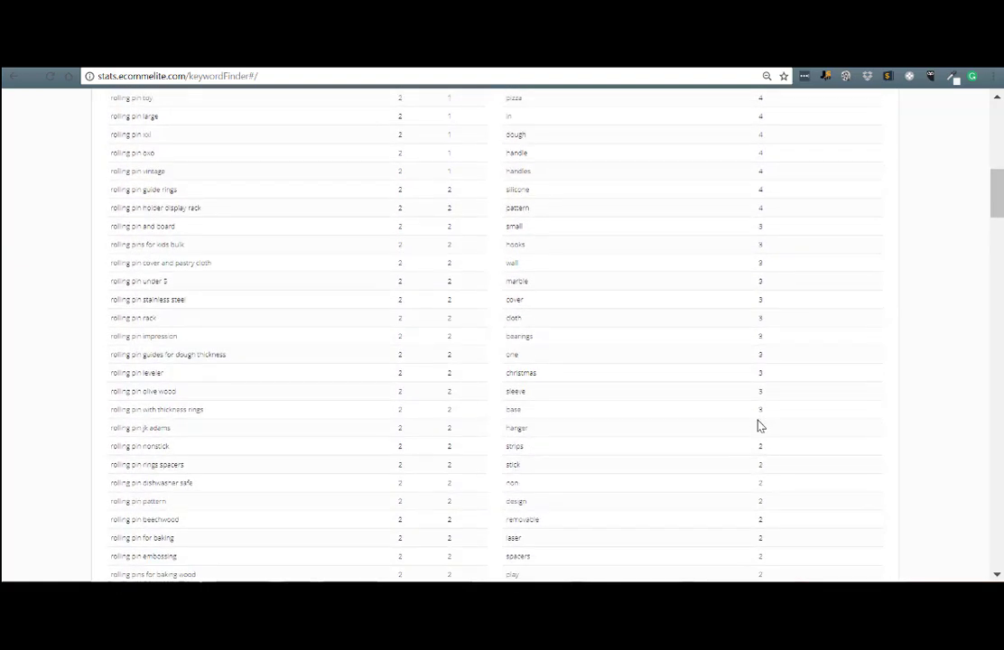
{"action": "scroll", "coordinate": [760, 426], "scroll_direction": "down", "scroll_amount": 1}
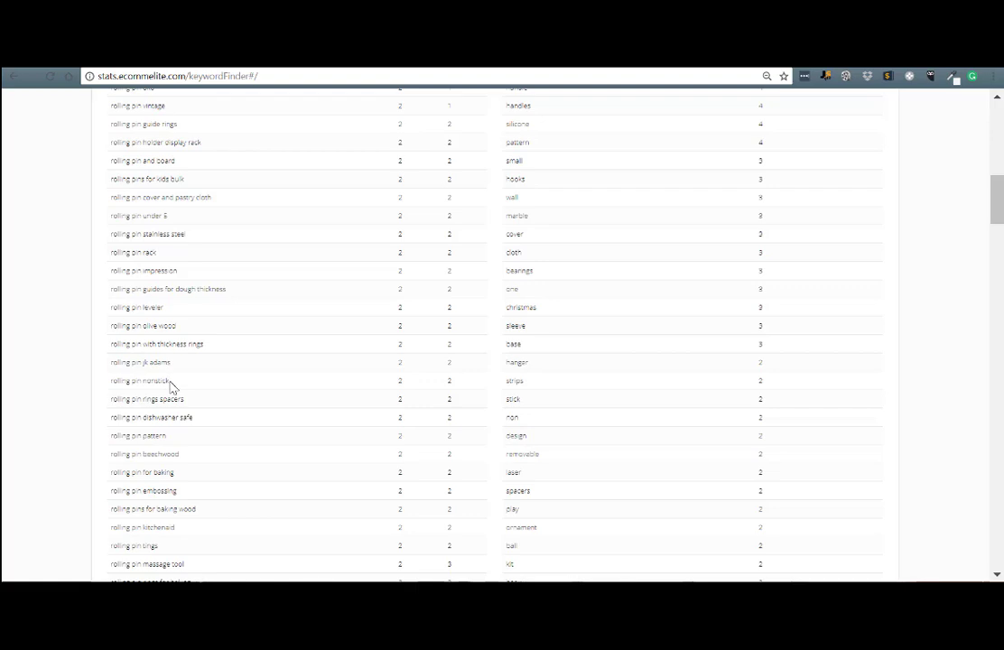
{"action": "scroll", "coordinate": [171, 387], "scroll_direction": "up", "scroll_amount": 15}
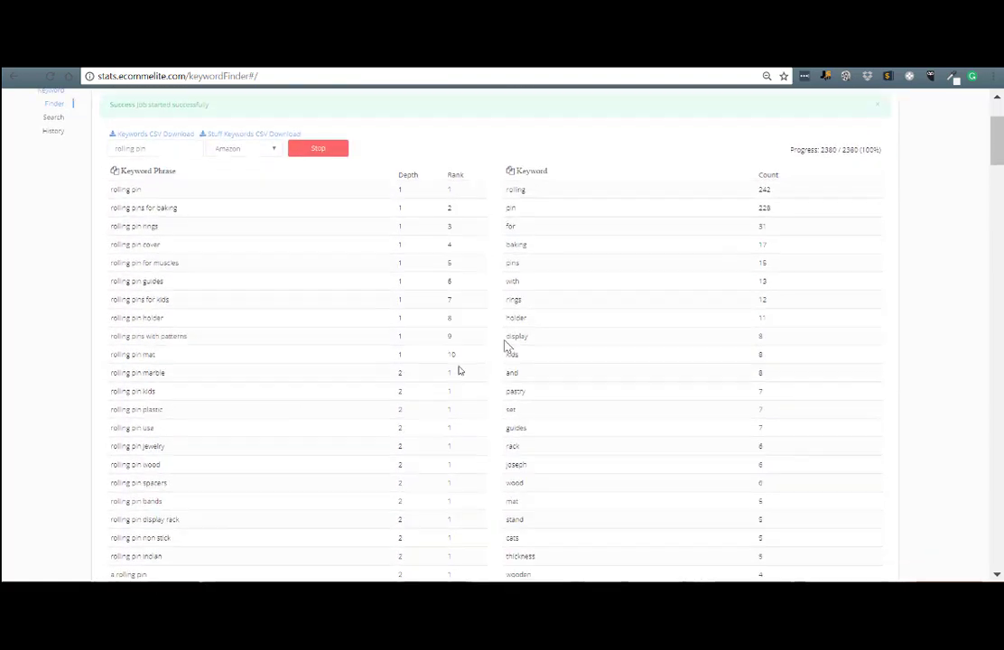
{"action": "scroll", "coordinate": [505, 342], "scroll_direction": "down", "scroll_amount": 1}
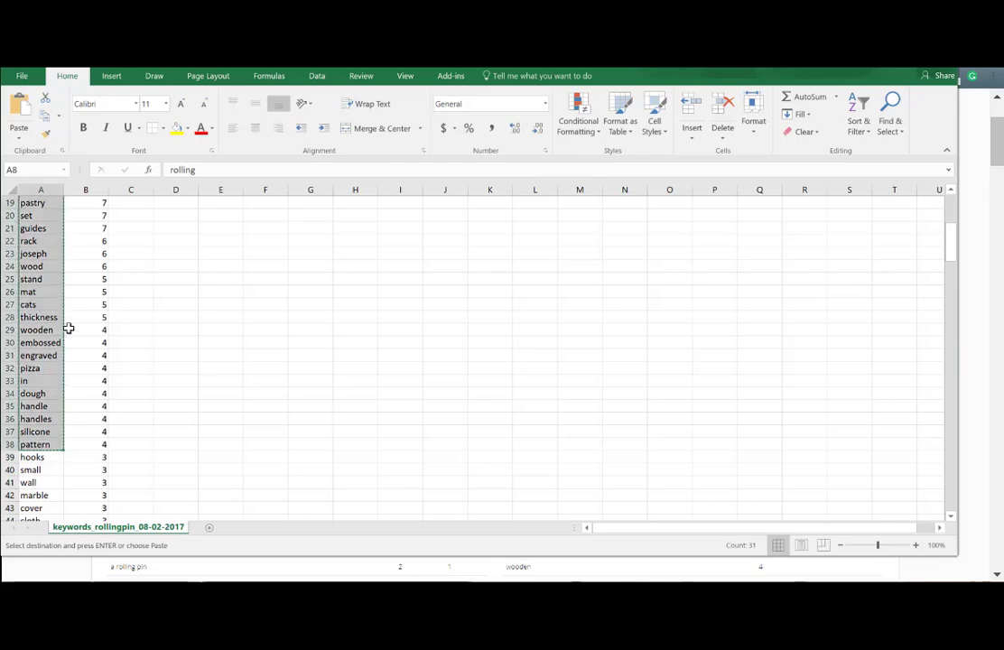
In Excel's keywords_rollingpin_08-02-2017 sheet, discard the pending copy and copy the keywords from "rolling" to "tool" (A8:A77)
{"action": "left_click", "coordinate": [58, 329]}
{"action": "scroll", "coordinate": [225, 292], "scroll_direction": "up", "scroll_amount": 4}
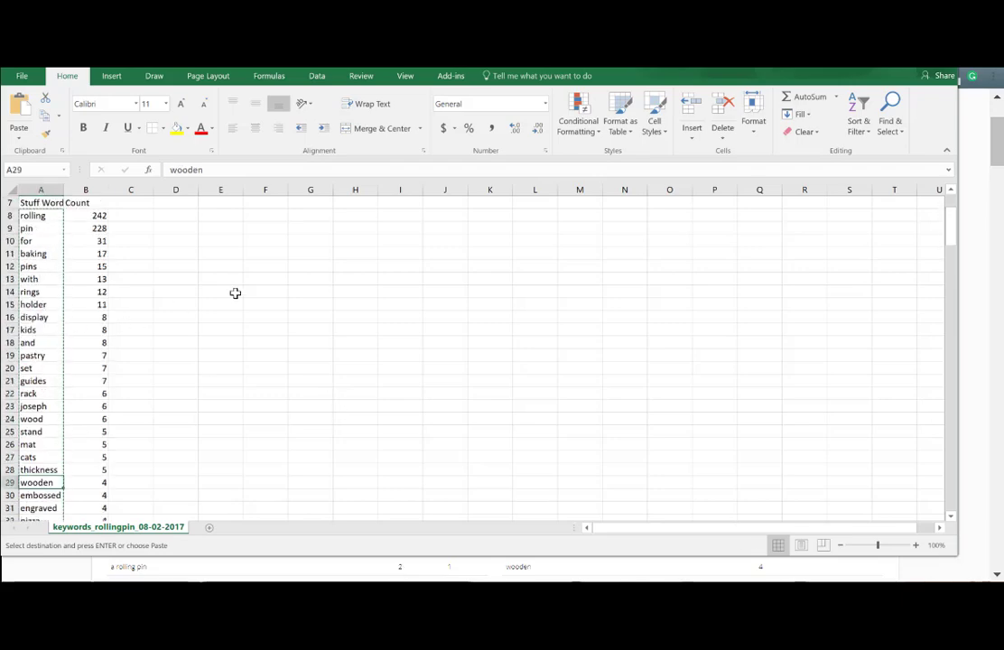
{"action": "scroll", "coordinate": [201, 289], "scroll_direction": "up", "scroll_amount": 2}
{"action": "key", "text": "Escape"}
{"action": "scroll", "coordinate": [60, 282], "scroll_direction": "down", "scroll_amount": 5}
{"action": "scroll", "coordinate": [60, 283], "scroll_direction": "up", "scroll_amount": 4}
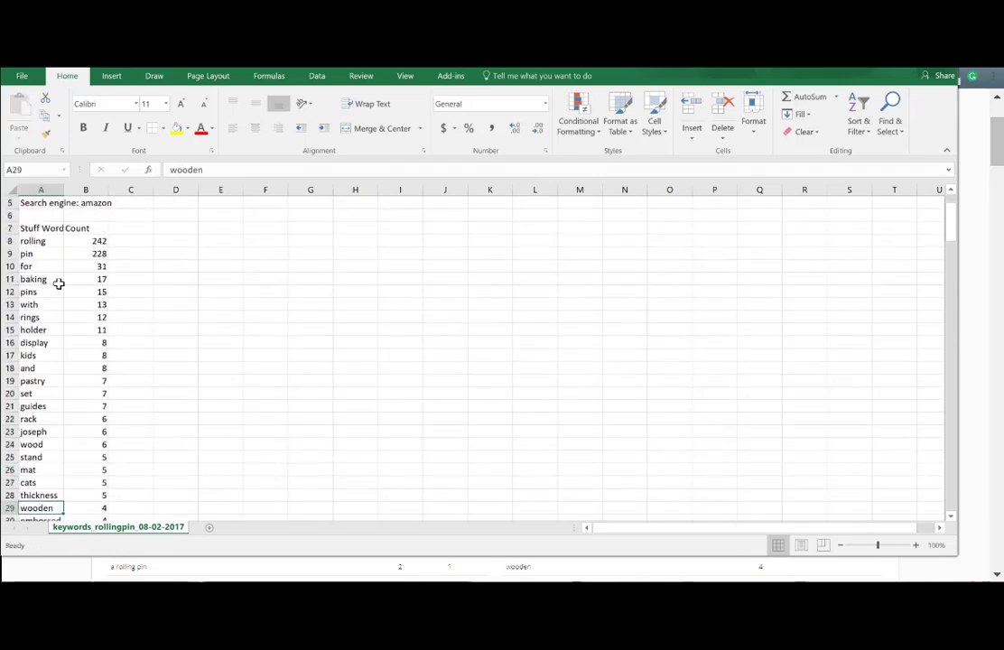
{"action": "left_click_drag", "start_coordinate": [41, 242], "coordinate": [41, 329]}
{"action": "right_click", "coordinate": [42, 329]}
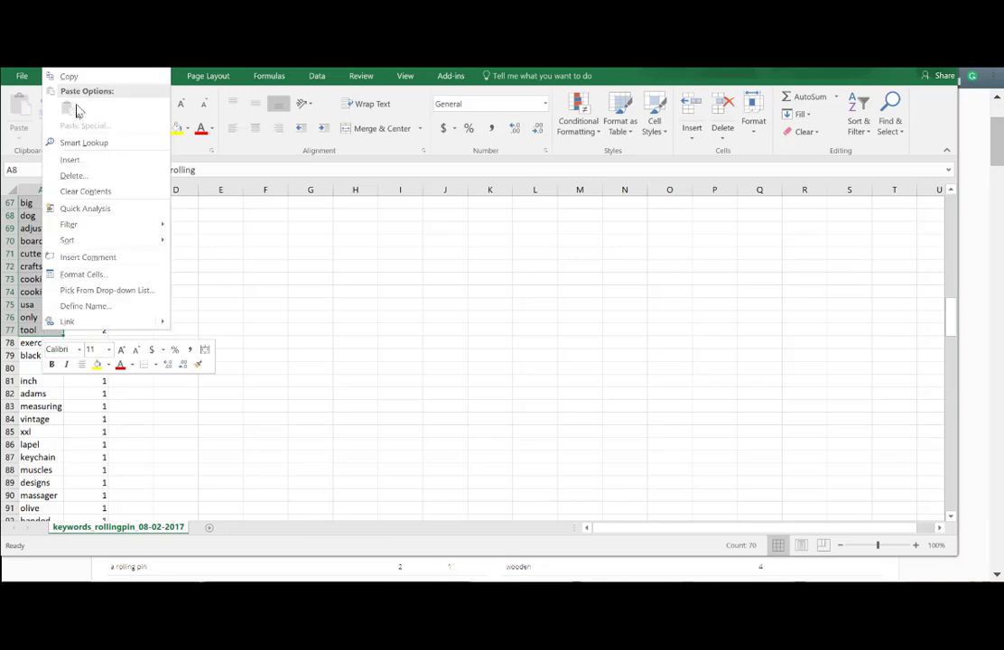
{"action": "left_click", "coordinate": [70, 77]}
{"action": "scroll", "coordinate": [399, 506], "scroll_direction": "up", "scroll_amount": 20}
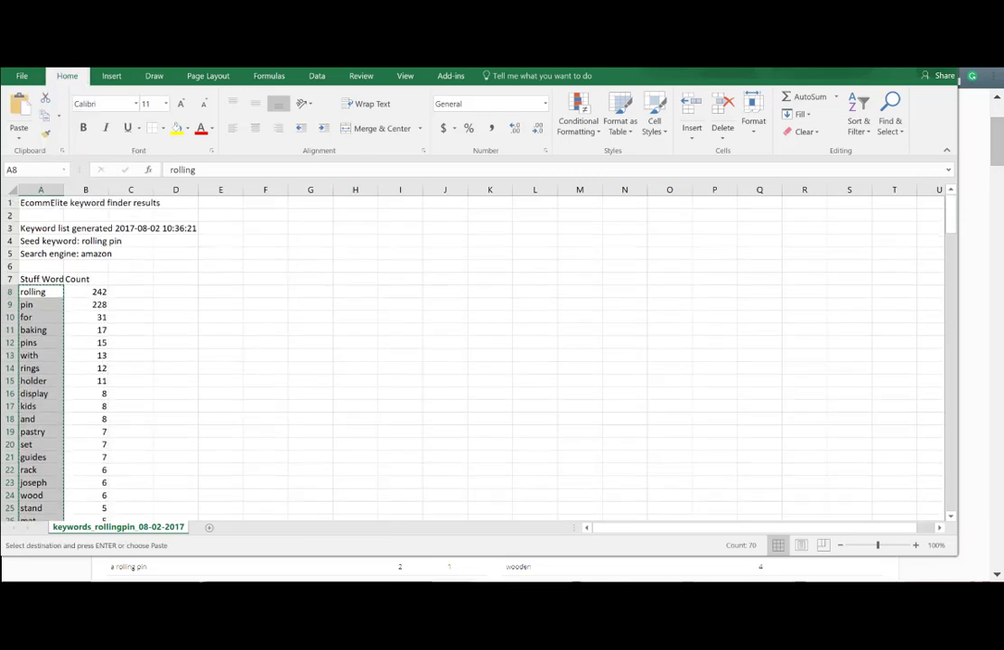
Return to ListAssist in the browser, paste the copied words as the master keywords and start the listing
{"action": "mouse_move", "coordinate": [372, 596]}
{"action": "left_click", "coordinate": [408, 542]}
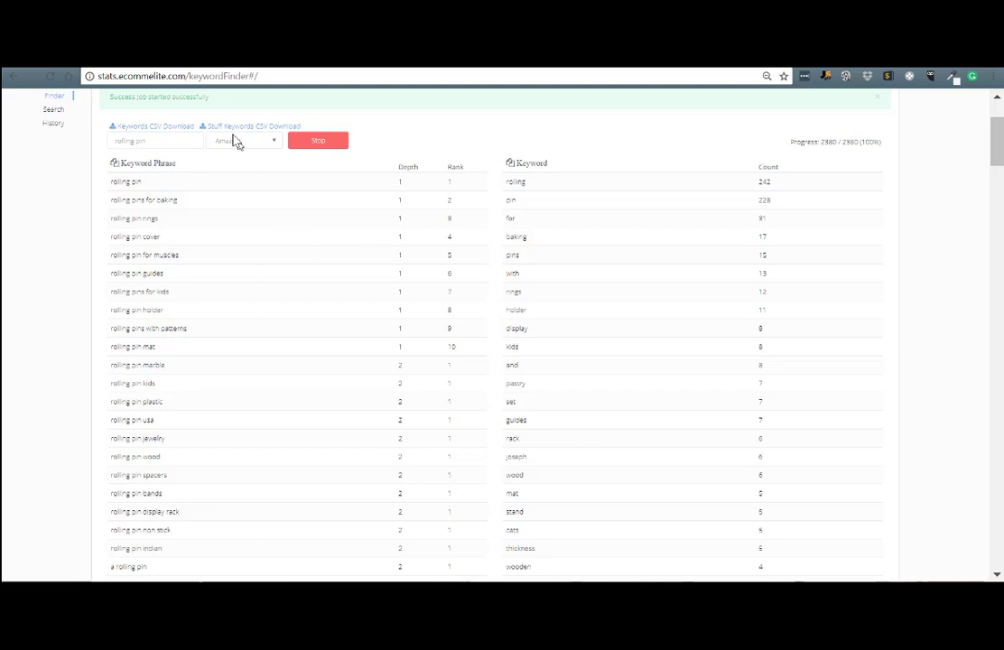
{"action": "left_click", "coordinate": [108, 59]}
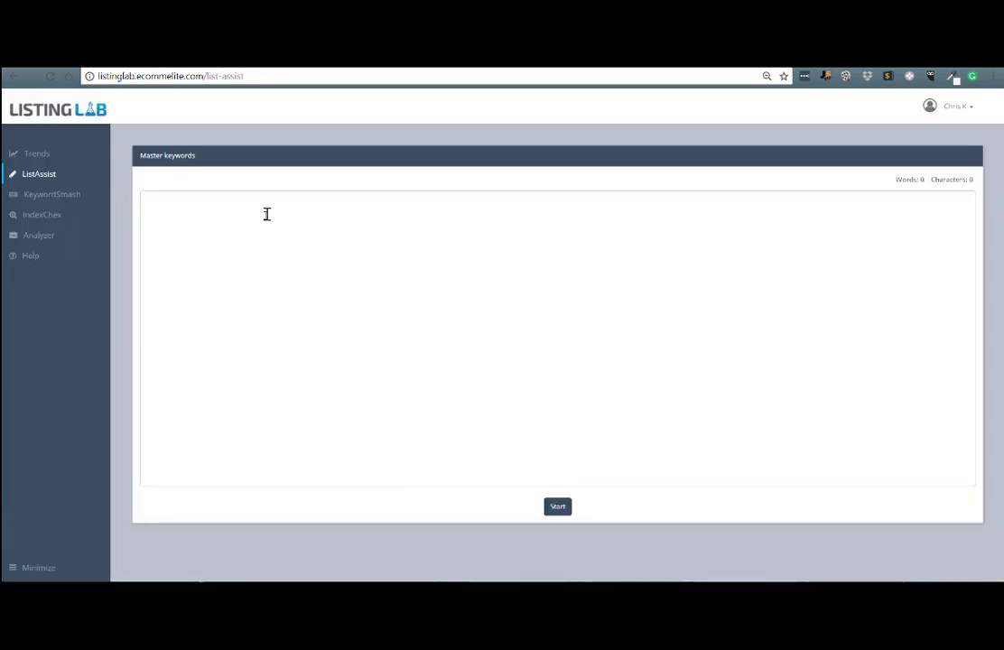
{"action": "left_click", "coordinate": [219, 213]}
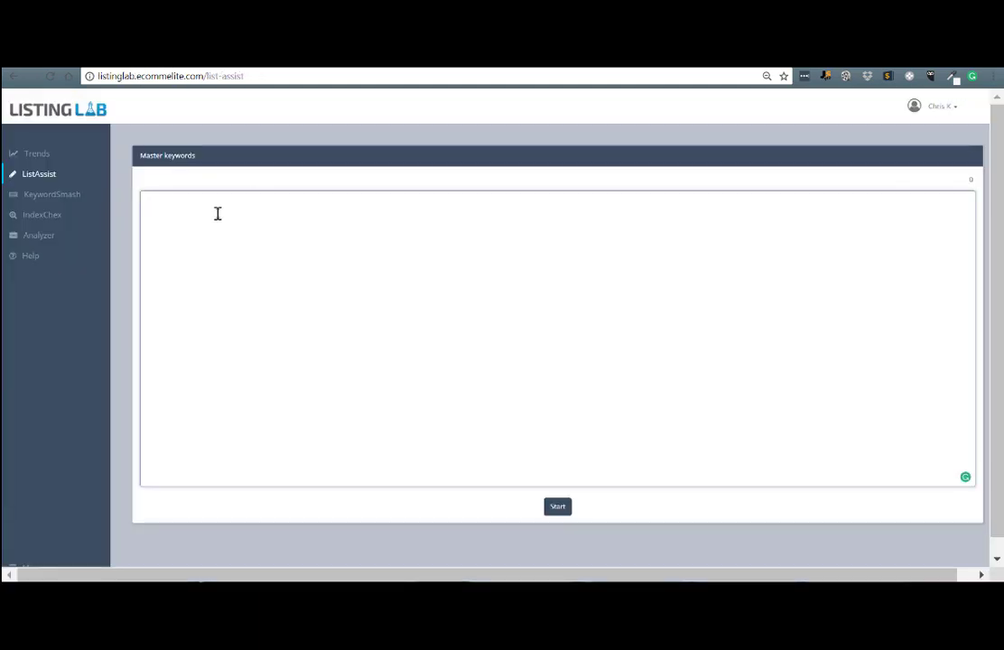
{"action": "key", "text": "ctrl+v"}
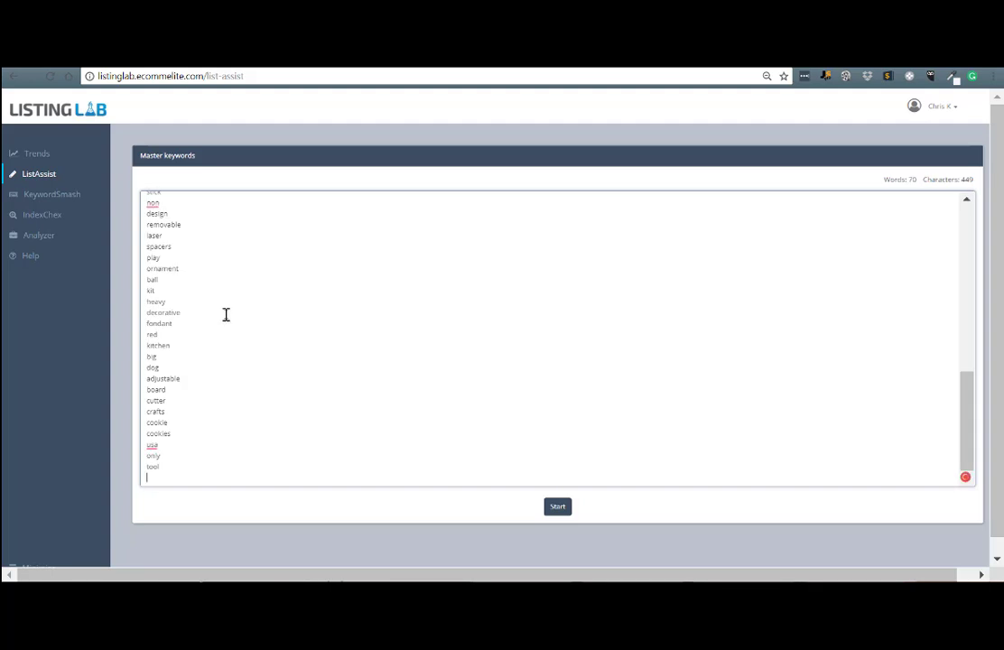
{"action": "scroll", "coordinate": [226, 314], "scroll_direction": "up", "scroll_amount": 5}
{"action": "scroll", "coordinate": [226, 314], "scroll_direction": "up", "scroll_amount": 2}
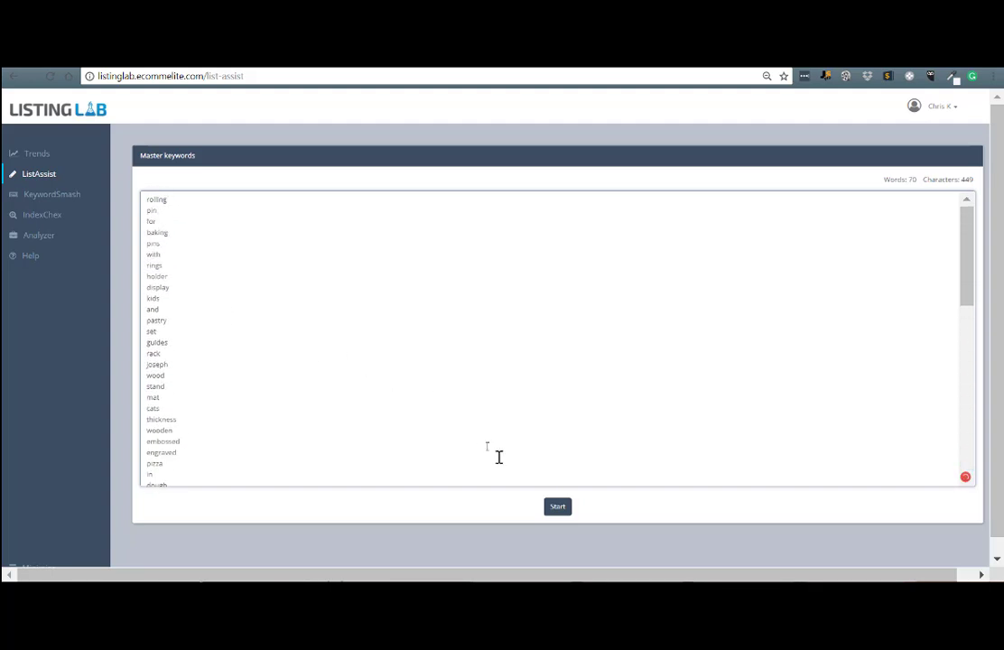
{"action": "left_click", "coordinate": [558, 506]}
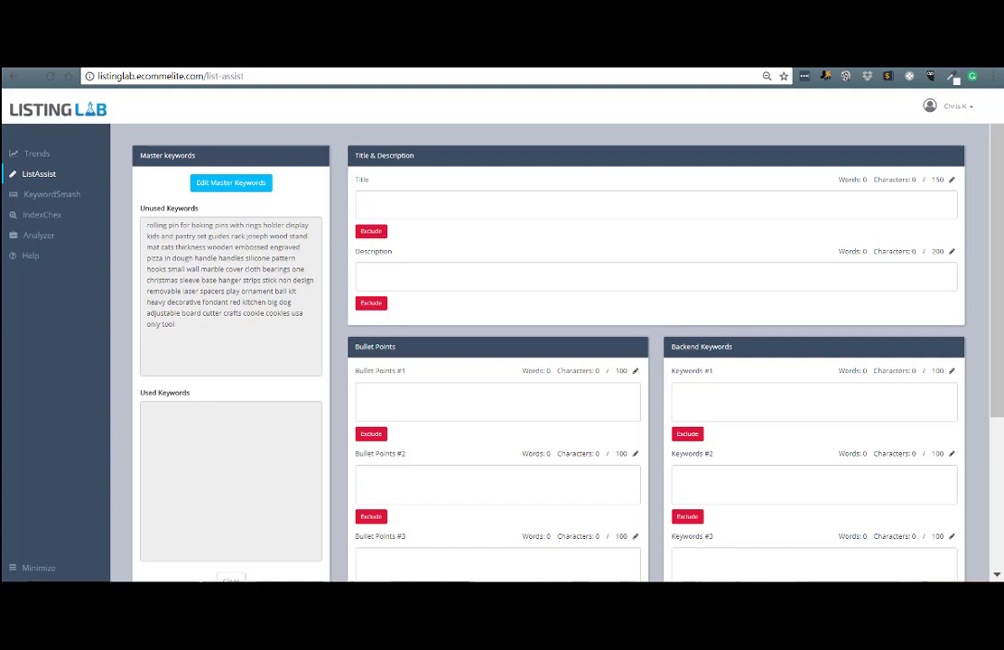
Write the listing title "Wooden rolling pin for baking, pizza dough and cookies. A must have for any kitchen."
{"action": "left_click", "coordinate": [108, 63]}
{"action": "left_click", "coordinate": [381, 203]}
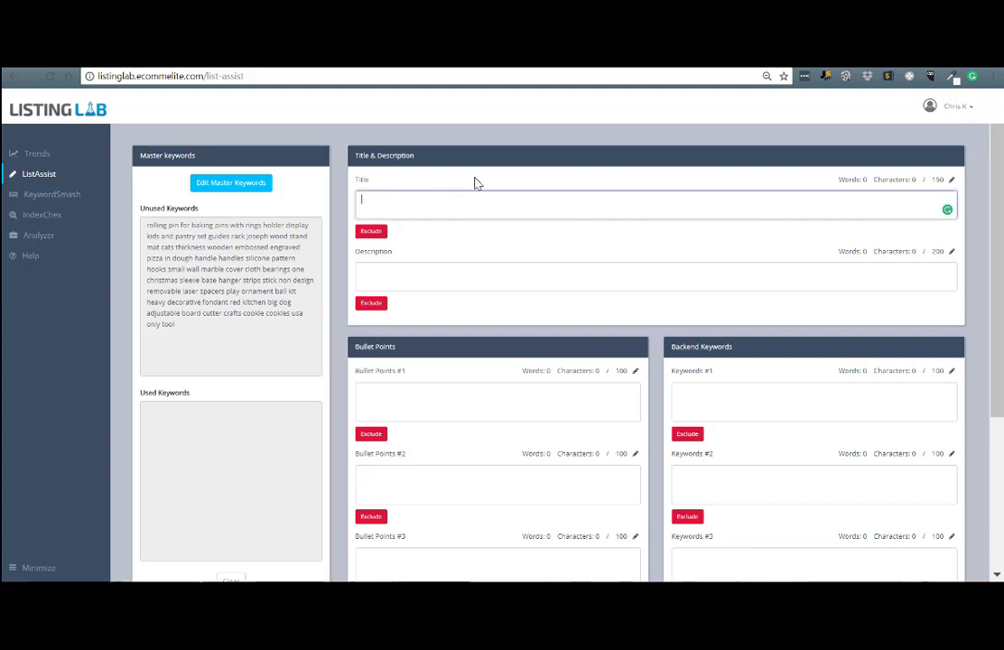
{"action": "type", "text": "wooden rolling pin"}
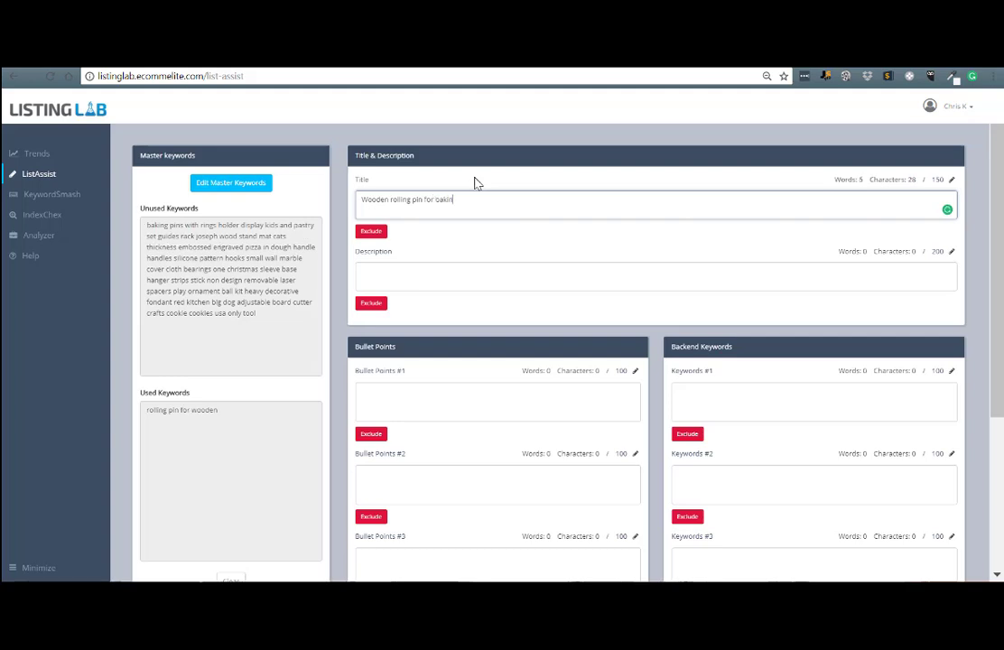
{"action": "type", "text": "for baking. p"}
{"action": "type", "text": "l"}
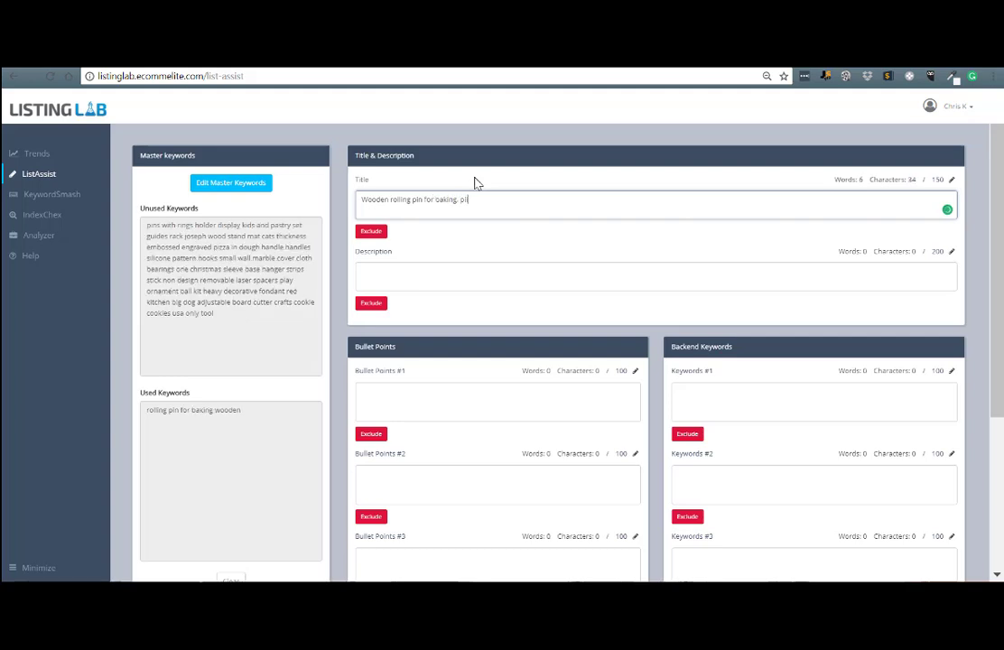
{"action": "type", "text": "a"}
{"action": "type", "text": "a dough"}
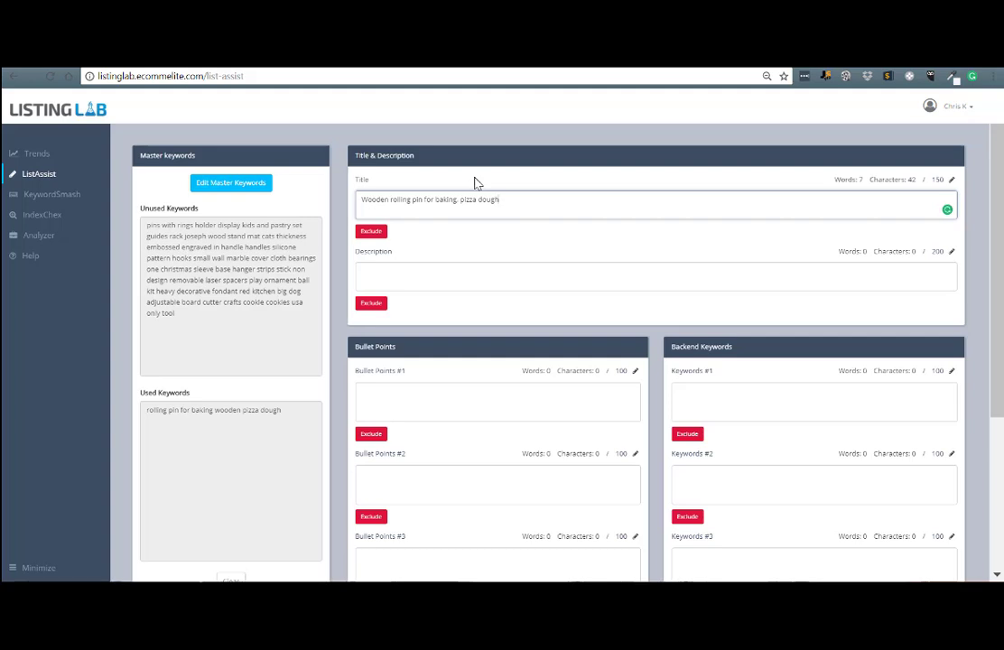
{"action": "type", "text": "and cooki"}
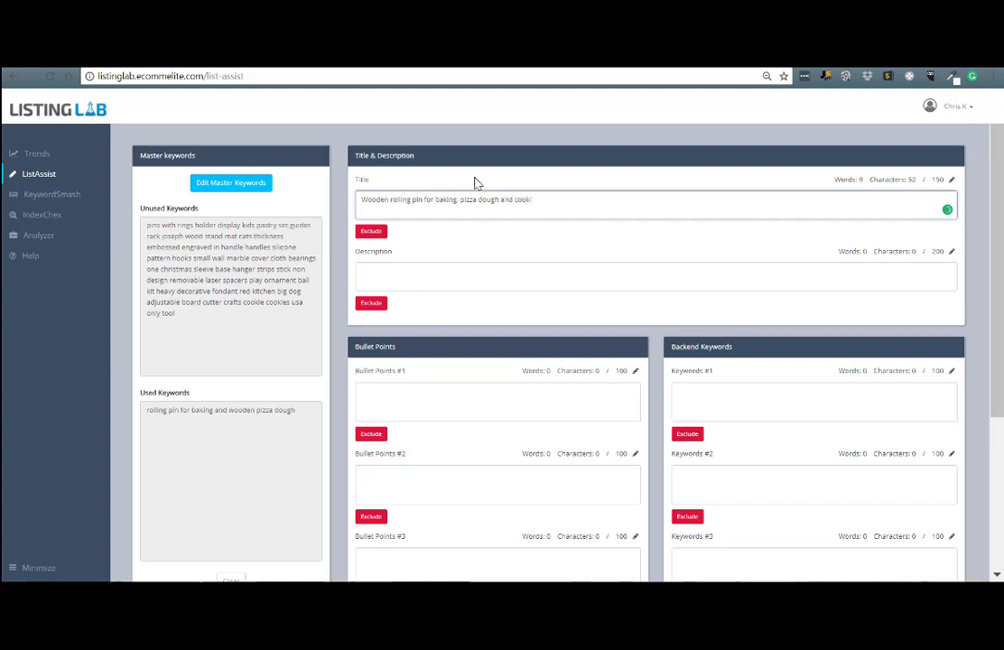
{"action": "type", "text": "es. A must have f"}
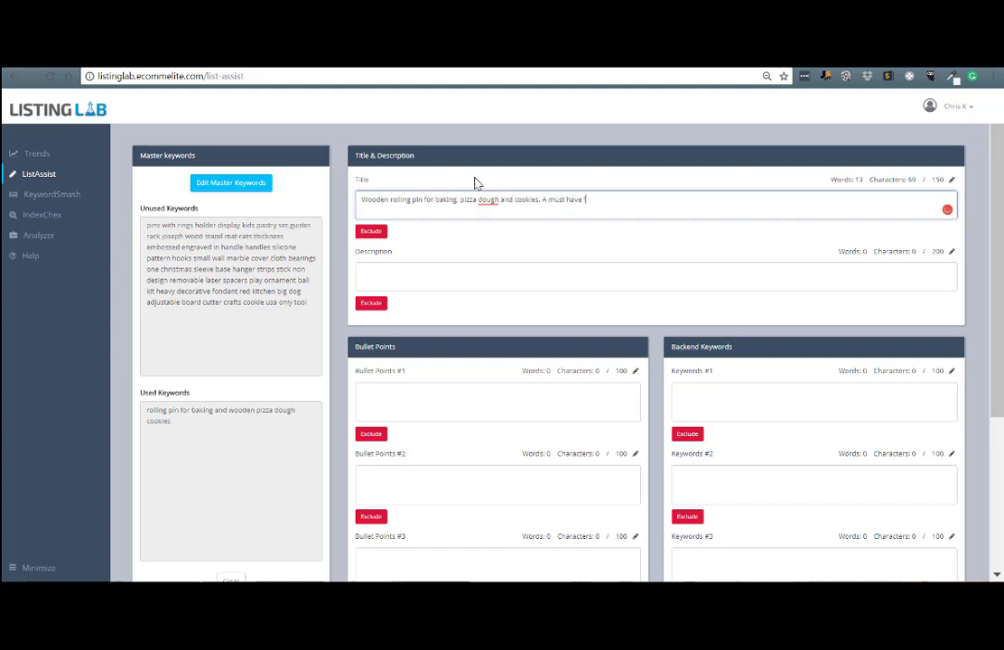
{"action": "type", "text": "or any kitchen."}
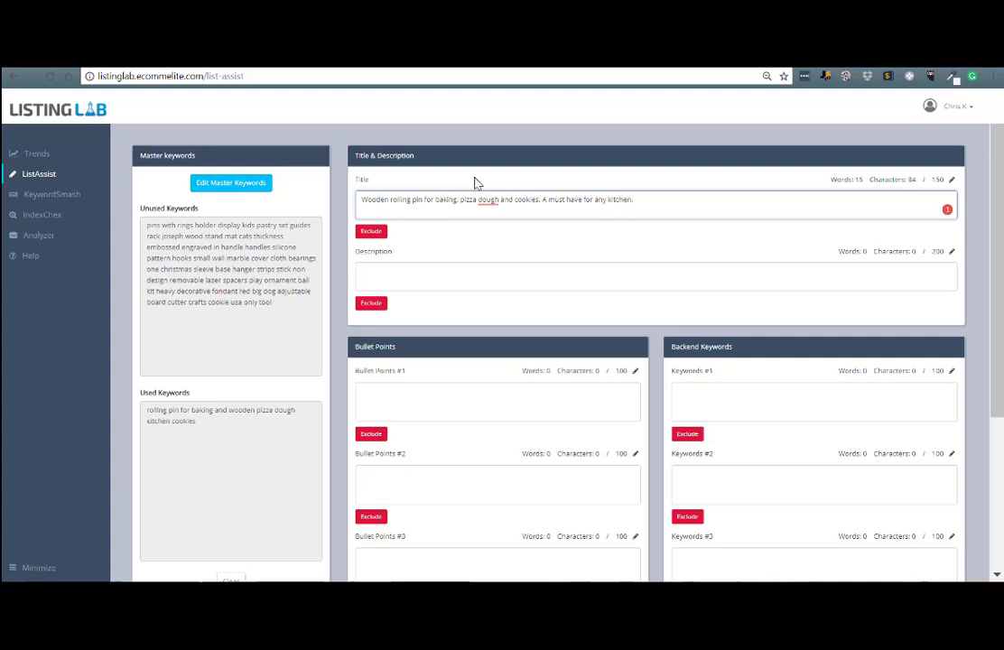
{"action": "mouse_move", "coordinate": [491, 202]}
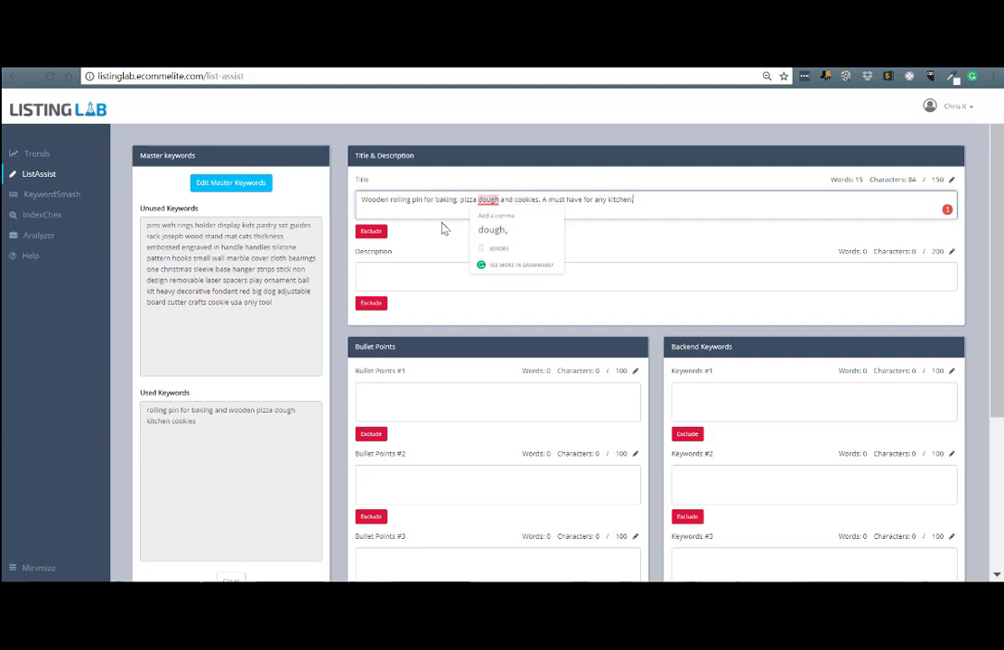
{"action": "left_click", "coordinate": [453, 200]}
{"action": "type", "text": ","}
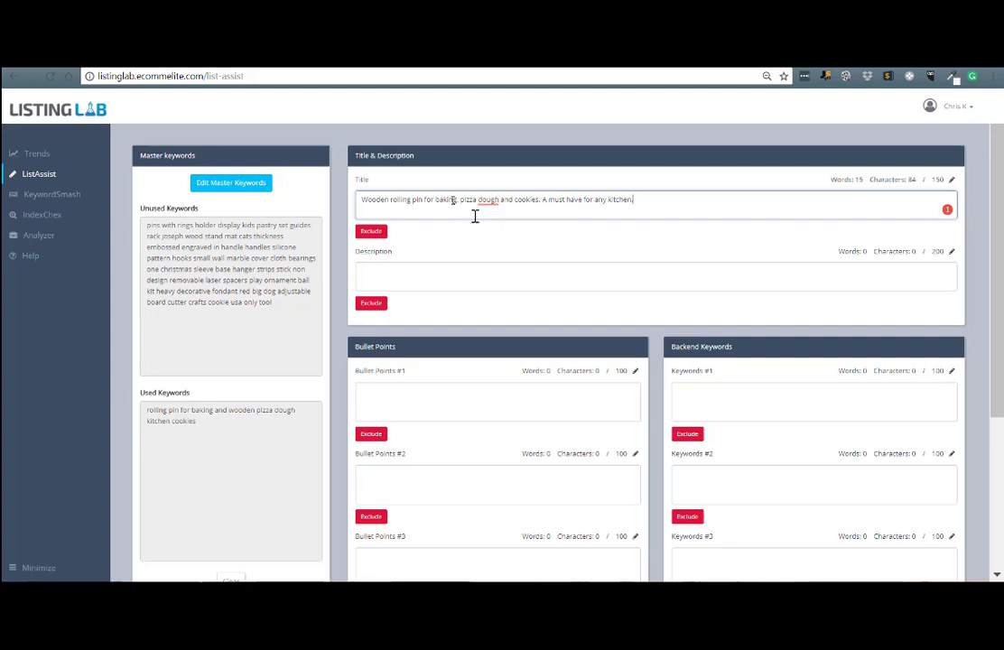
{"action": "mouse_move", "coordinate": [493, 203]}
Enter "marble" as the first backend keyword entry of the rolling pin listing
{"action": "left_click", "coordinate": [383, 390]}
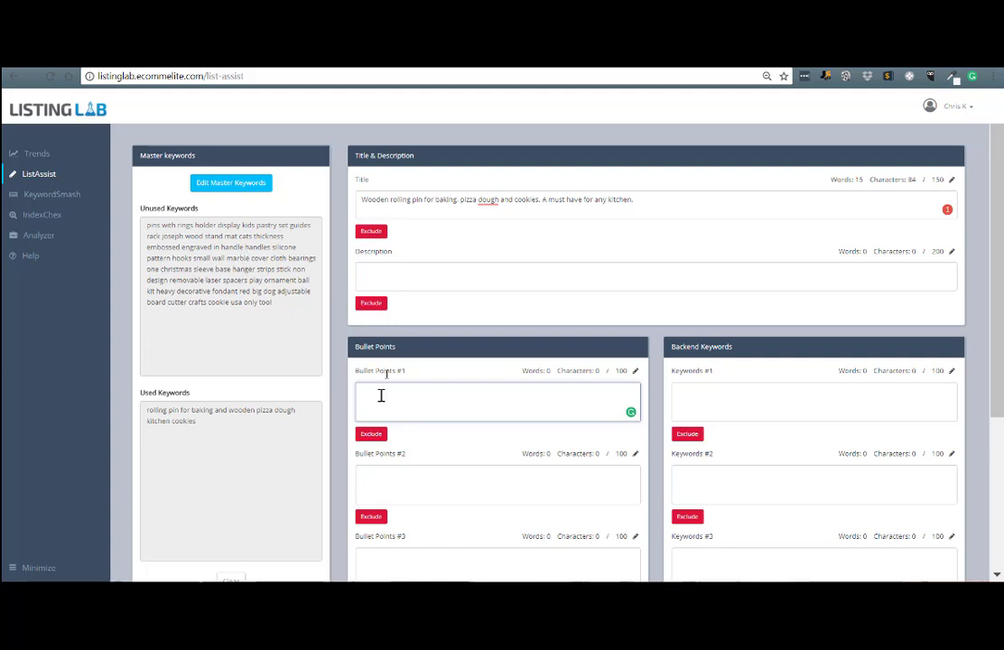
{"action": "left_click", "coordinate": [699, 396]}
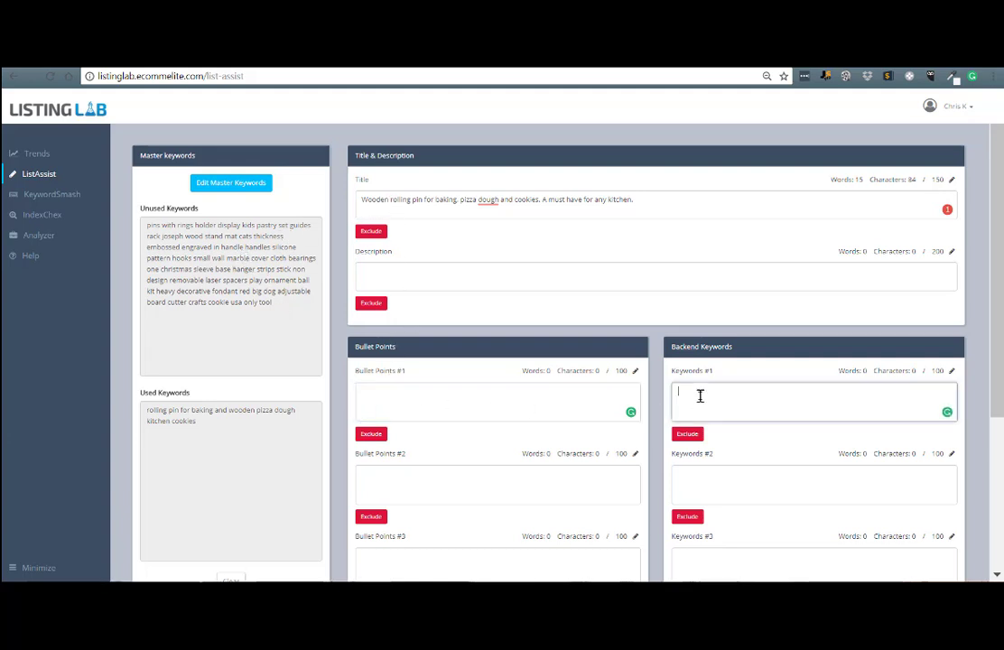
{"action": "type", "text": "marble"}
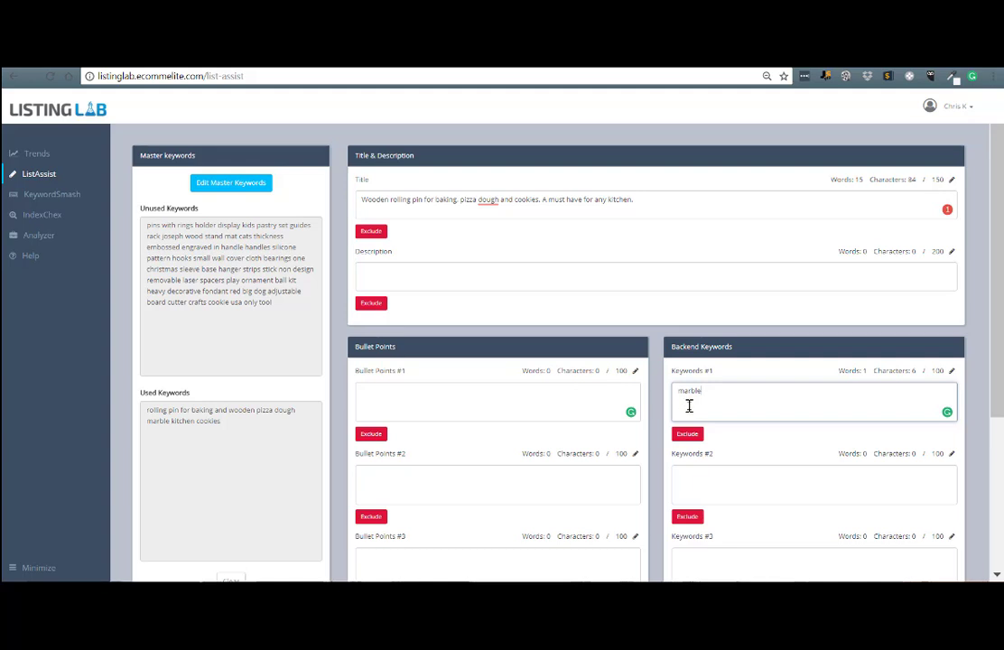
Write "great Christmas gift for pastry chefs" as the first bullet point of the rolling pin listing
{"action": "left_click", "coordinate": [410, 396]}
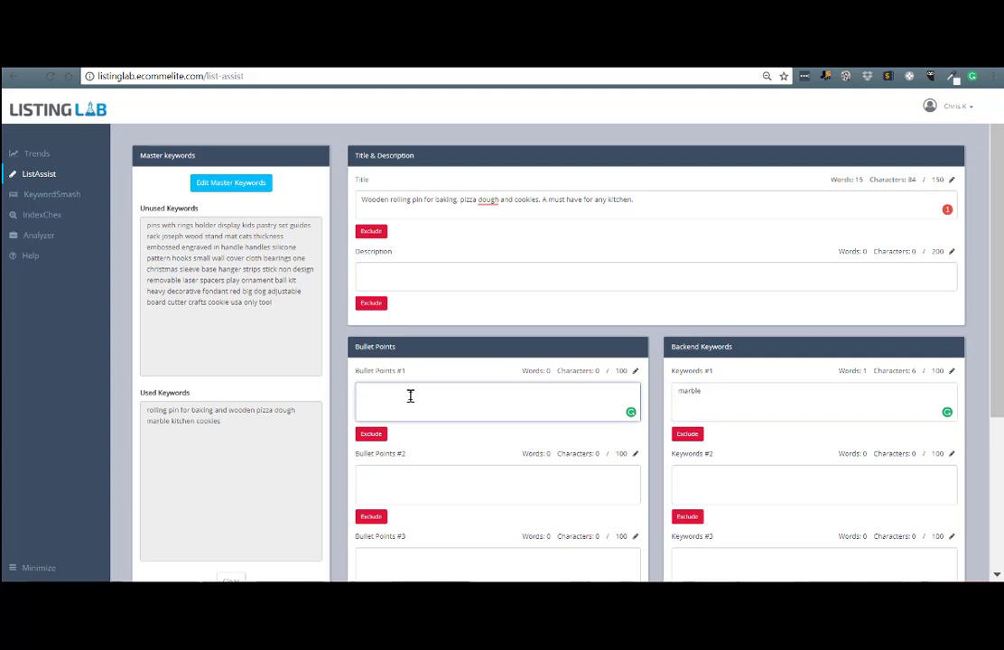
{"action": "type", "text": "great for pastry chefs"}
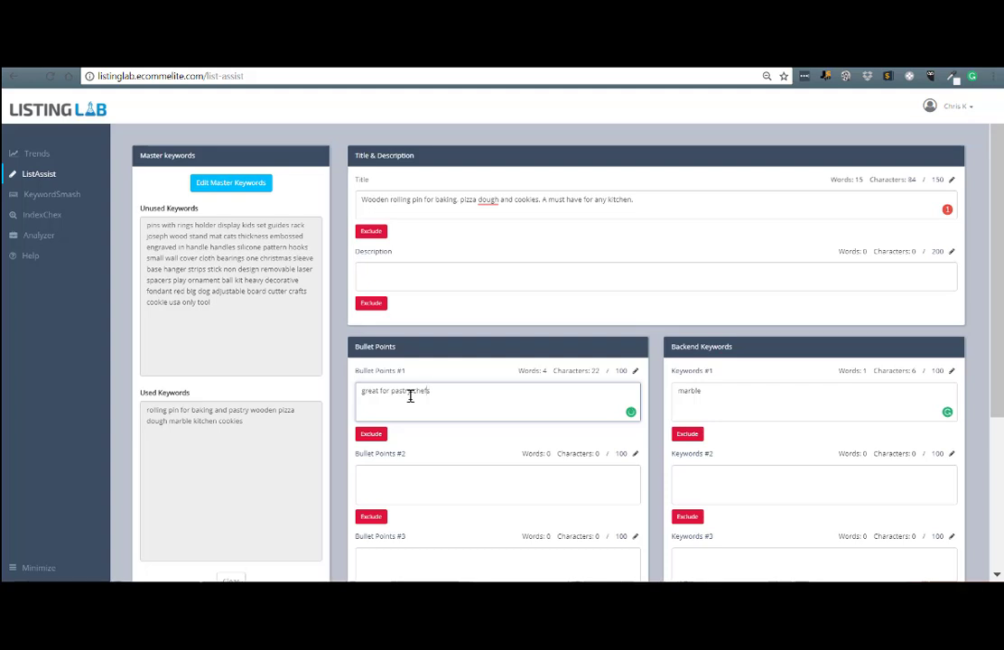
{"action": "type", "text": "Christmas gift"}
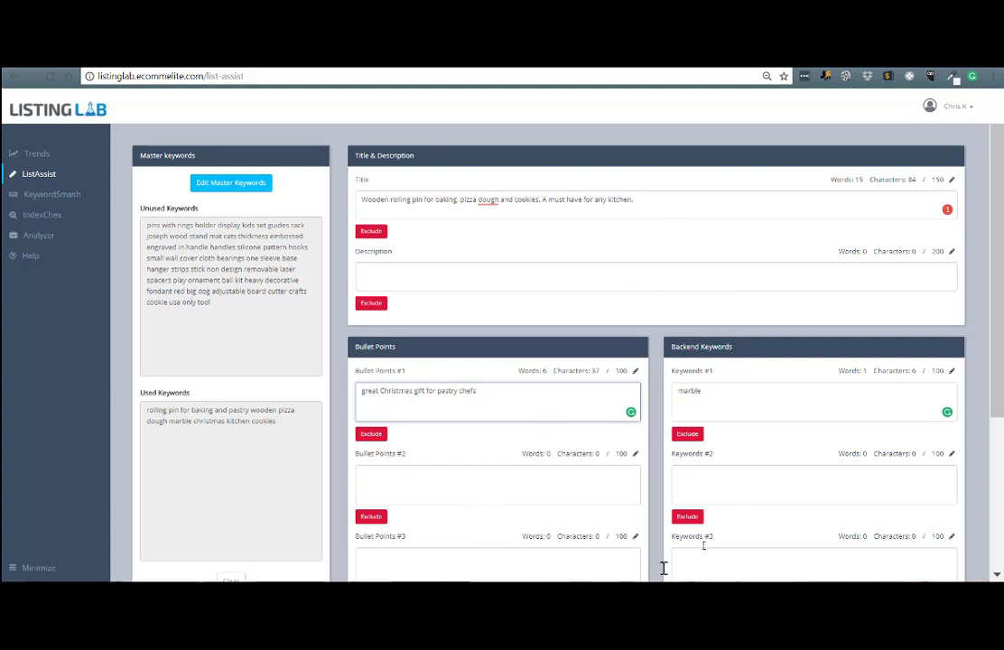
Revisit the rolling pin keyword results, view Listing Lab's Trends and KeywordSmash pages, and return to ListAssist
{"action": "left_click", "coordinate": [93, 63]}
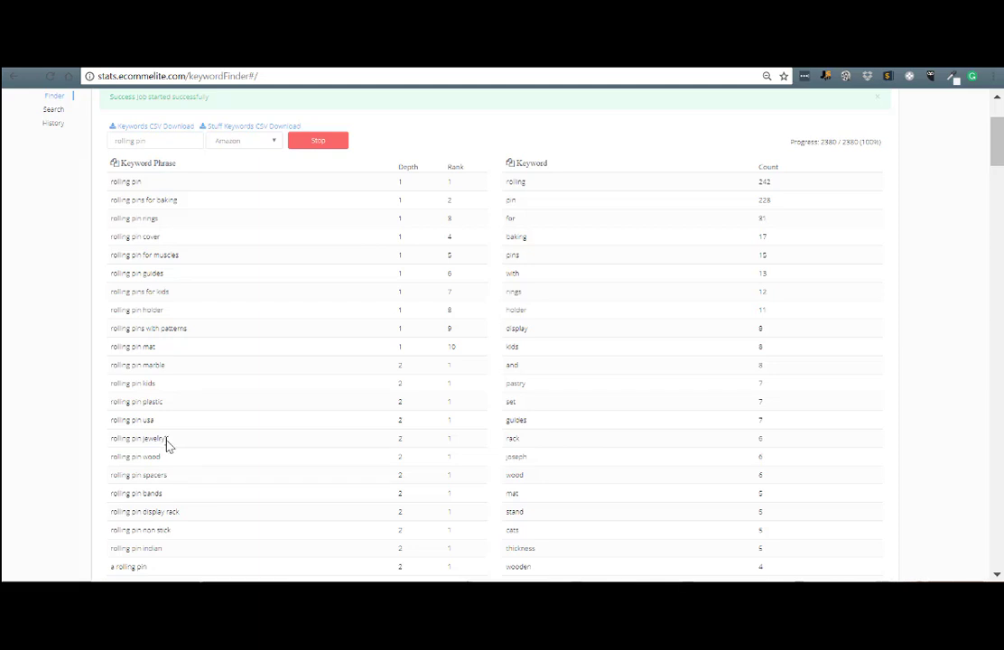
{"action": "left_click", "coordinate": [195, 65]}
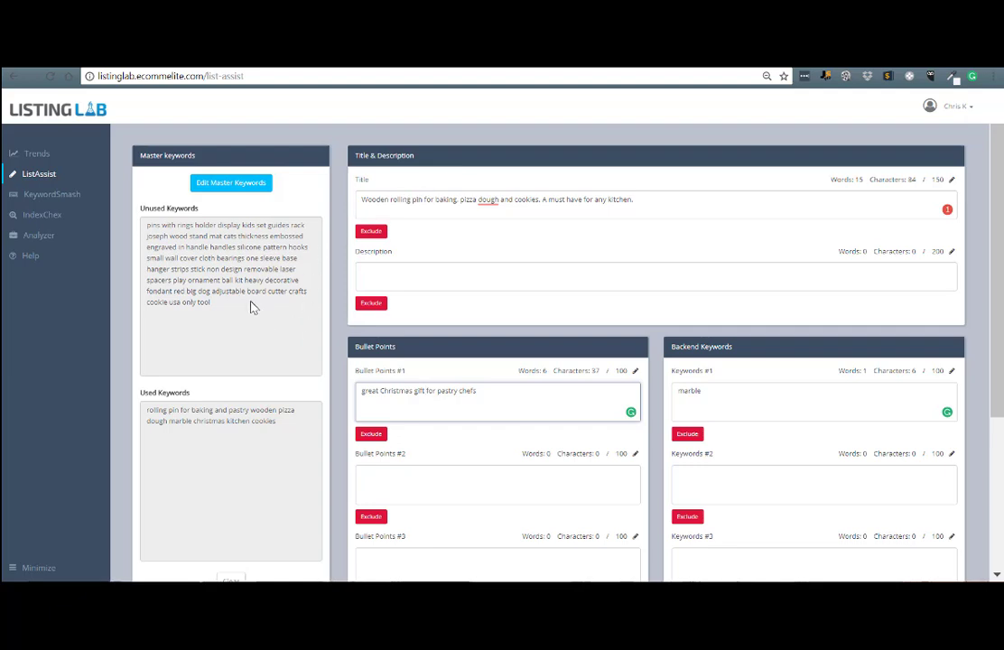
{"action": "left_click", "coordinate": [38, 154]}
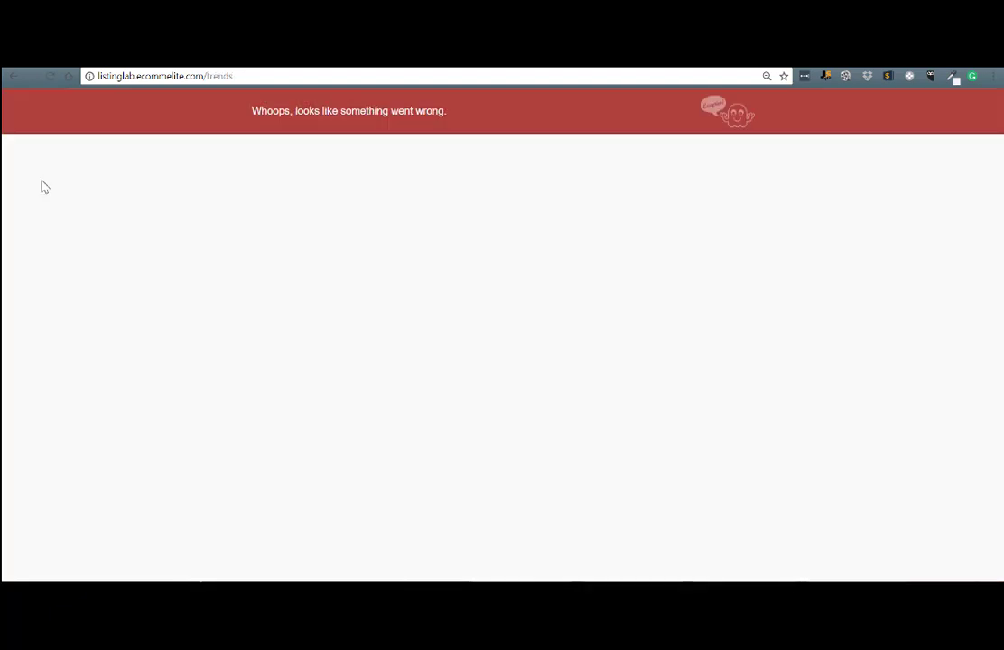
{"action": "left_click", "coordinate": [18, 80]}
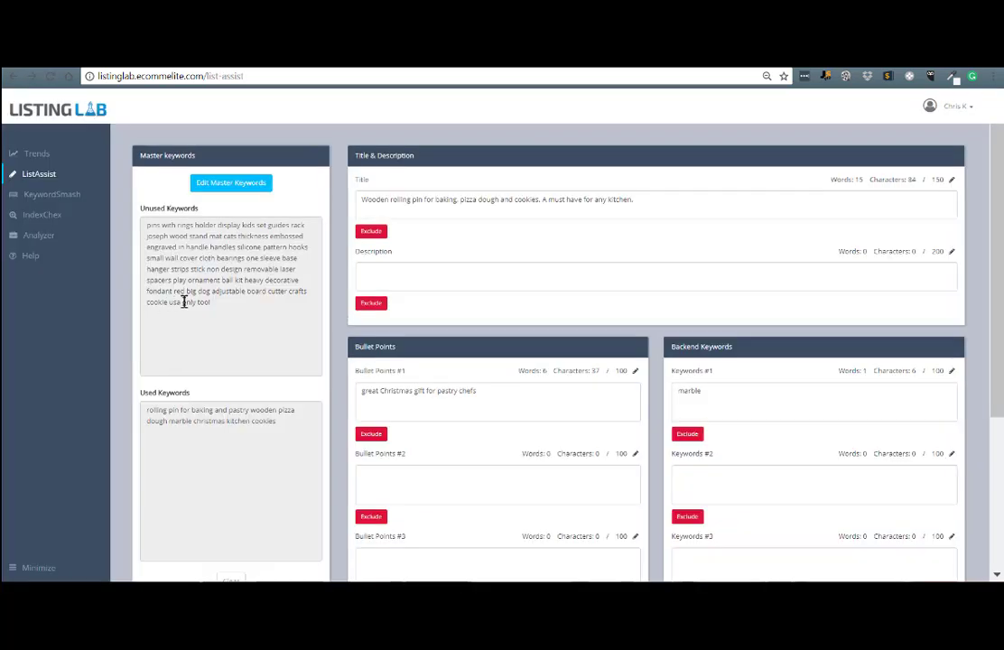
{"action": "left_click", "coordinate": [41, 197]}
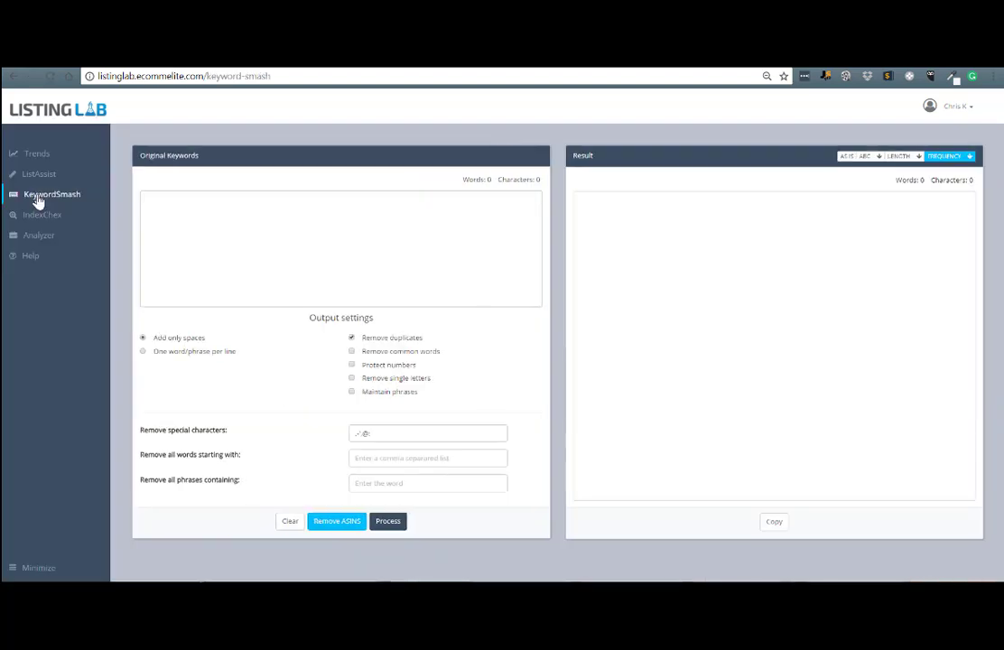
{"action": "left_click", "coordinate": [37, 178]}
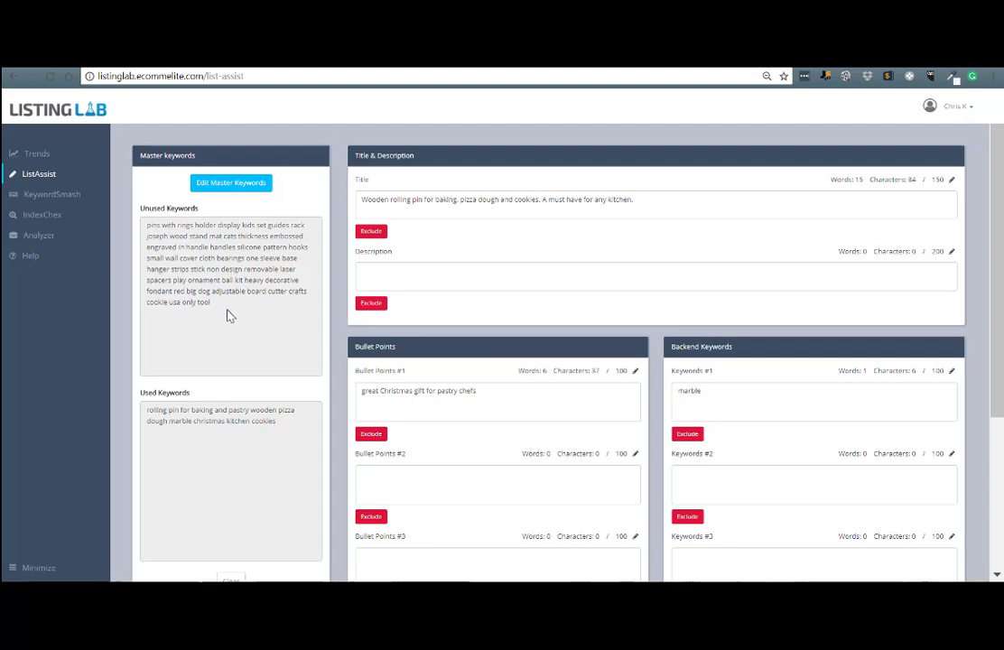
Clear the rolling pin listing and start a new one with the master keywords "dog collar for pets bulldog jack russel"
{"action": "scroll", "coordinate": [230, 315], "scroll_direction": "down", "scroll_amount": 1}
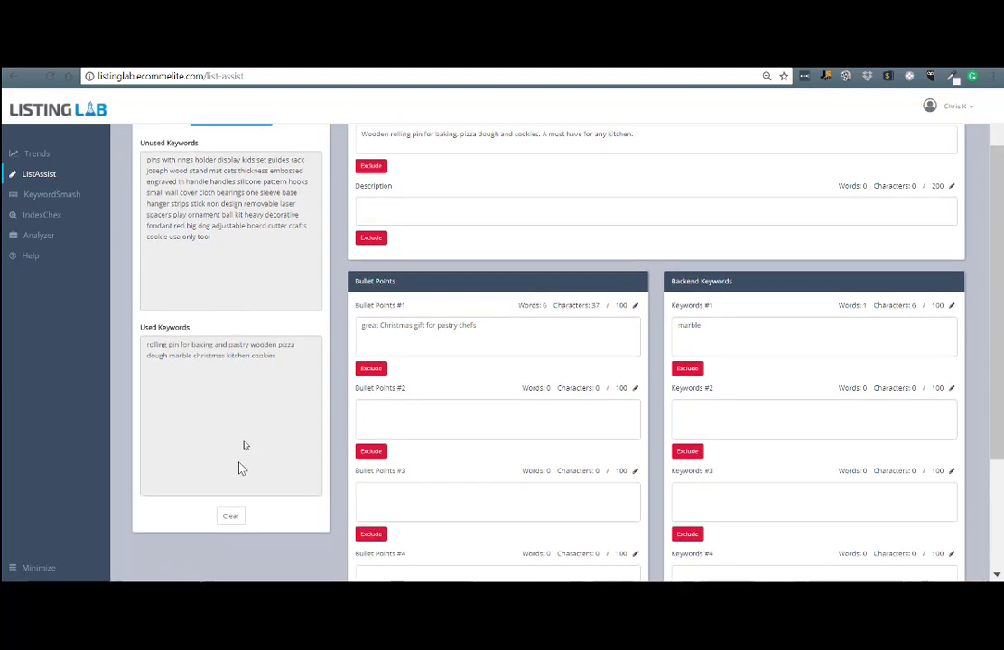
{"action": "left_click", "coordinate": [231, 517]}
{"action": "left_click", "coordinate": [168, 209]}
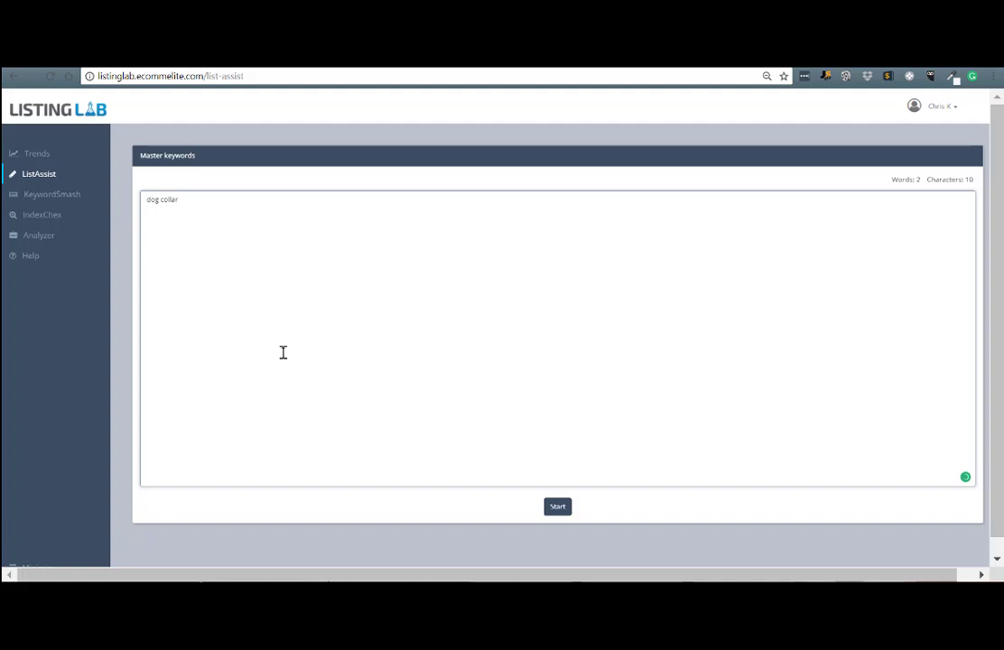
{"action": "type", "text": "for pets bulldog jack russel"}
{"action": "left_click", "coordinate": [559, 509]}
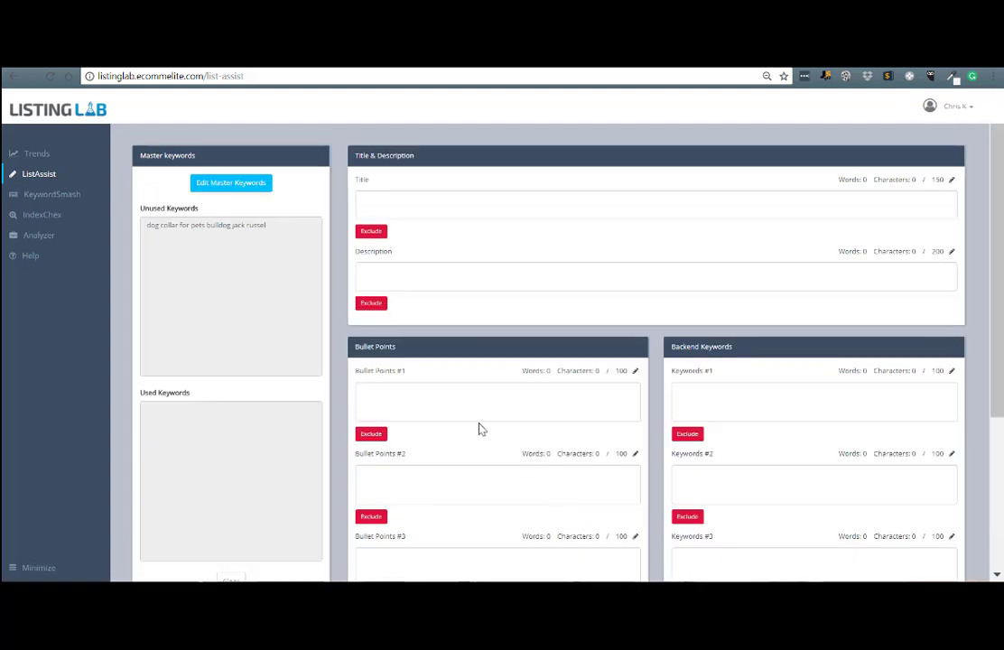
Write "dog collar for bulldog pets" as the title of the new listing
{"action": "left_click", "coordinate": [393, 199]}
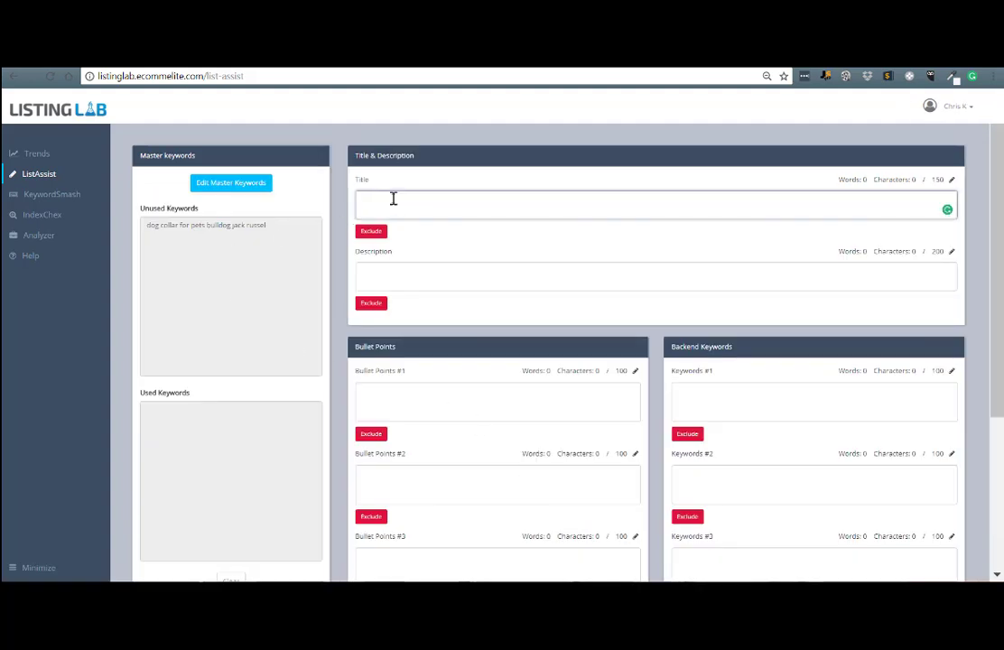
{"action": "type", "text": "dog collar for "}
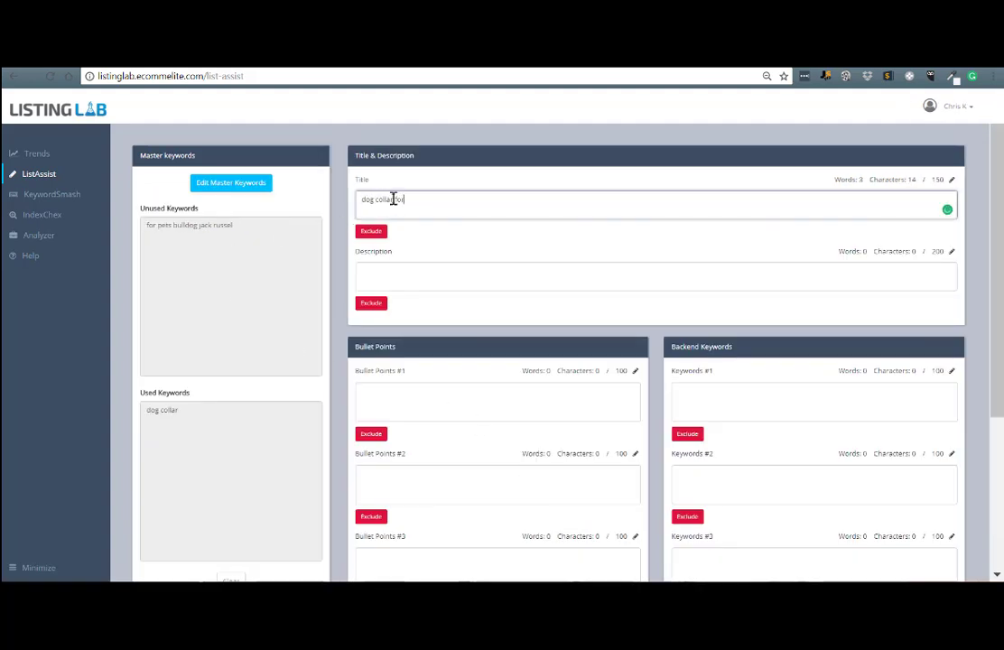
{"action": "type", "text": "bulld"}
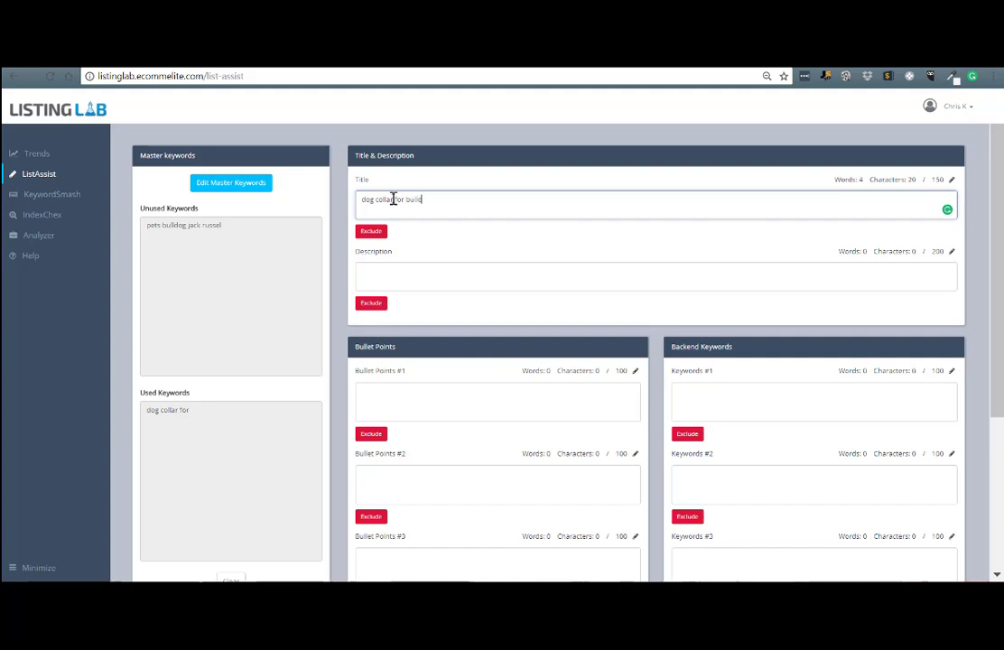
{"action": "type", "text": "og pets"}
{"action": "left_click", "coordinate": [405, 269]}
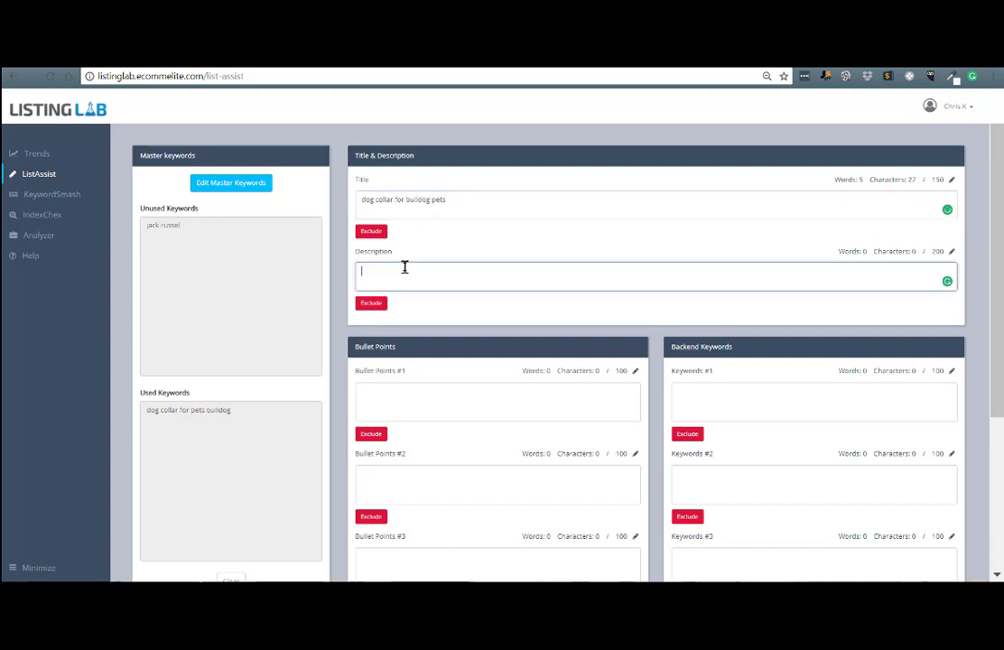
Enter the remaining words "jack russel" as the first backend keyword entry of the dog collar listing
{"action": "left_click", "coordinate": [705, 398]}
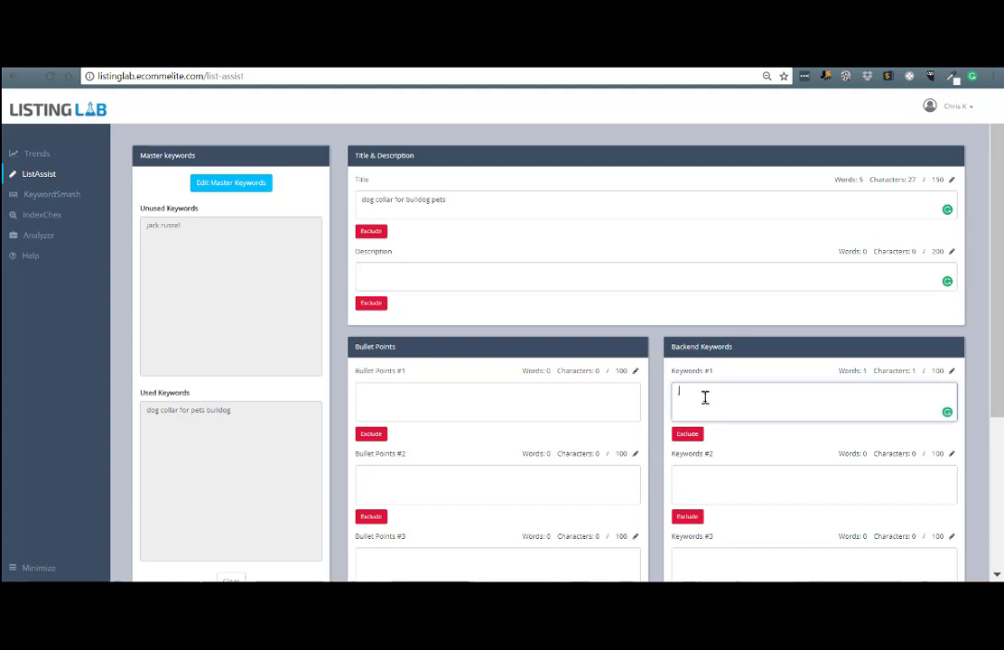
{"action": "type", "text": "jack russel"}
{"action": "left_click", "coordinate": [771, 469]}
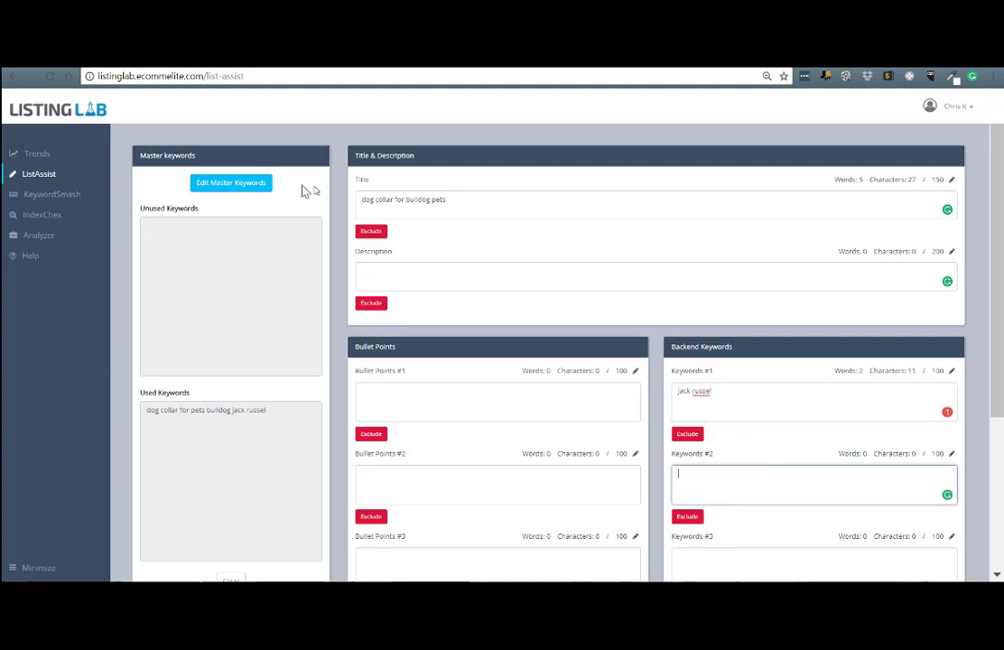